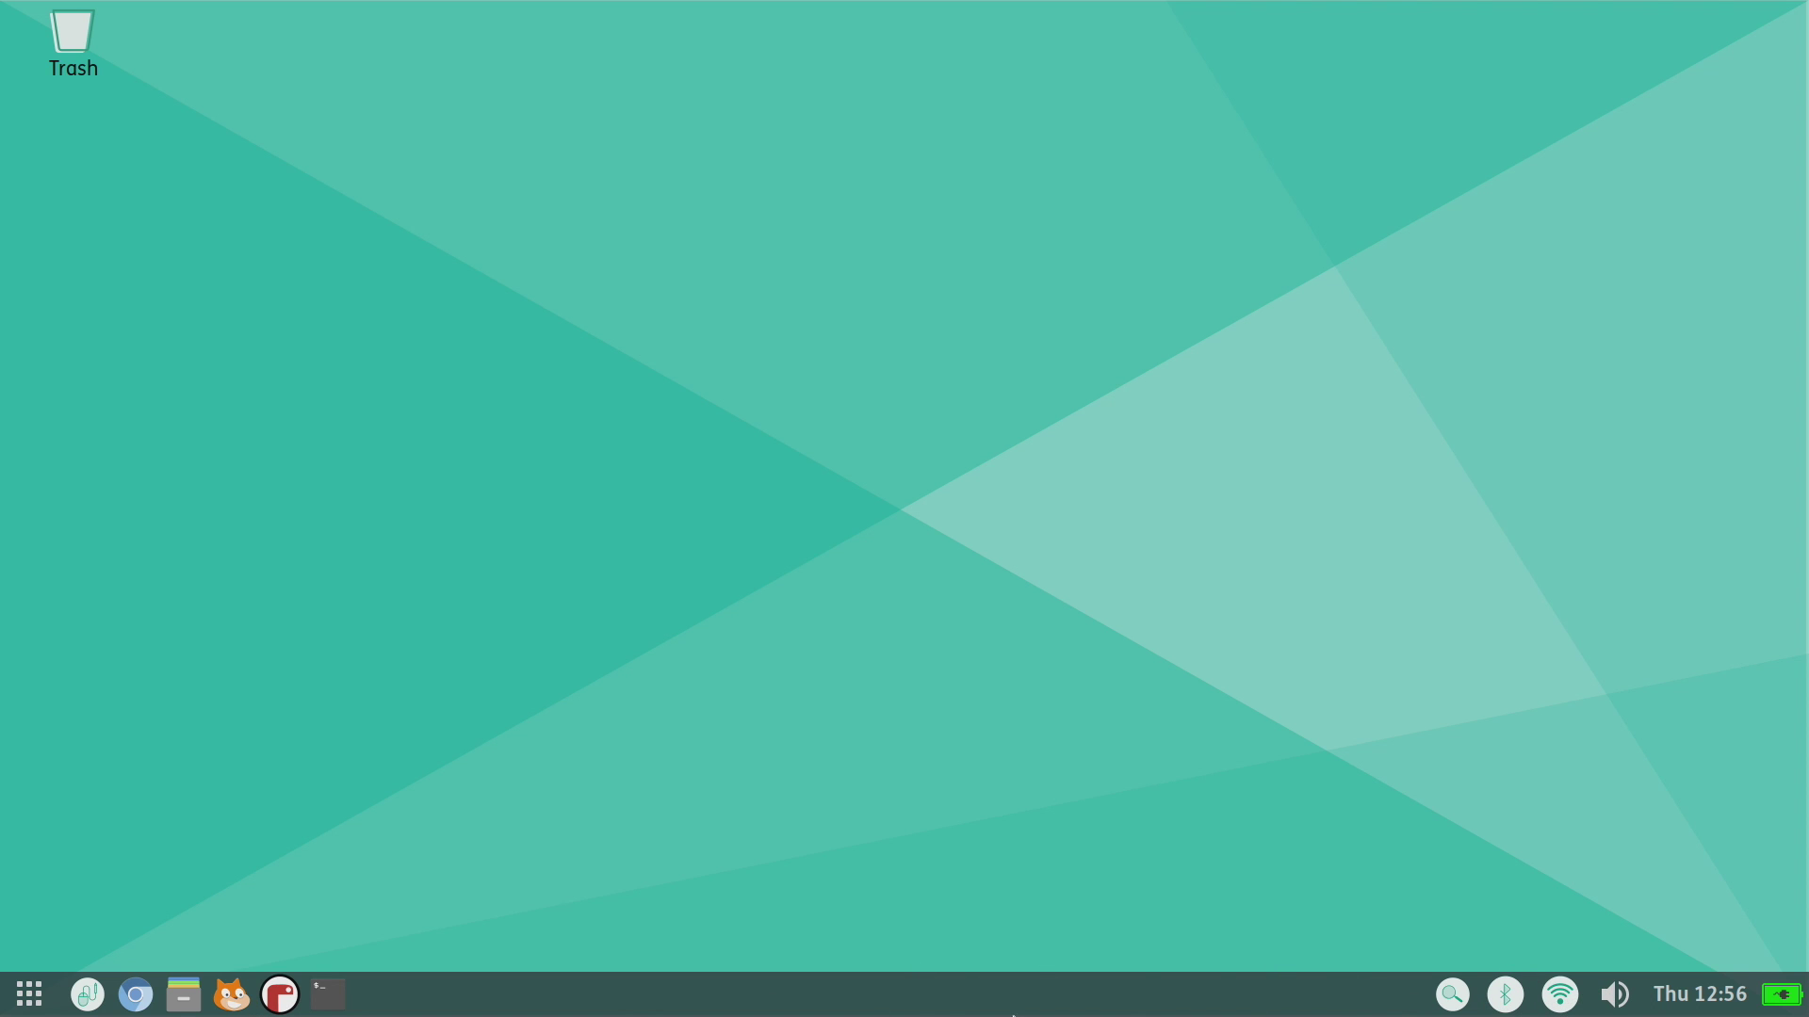
Step: Launch pi-top Further from the Education category of the applications menu
click(24, 1005)
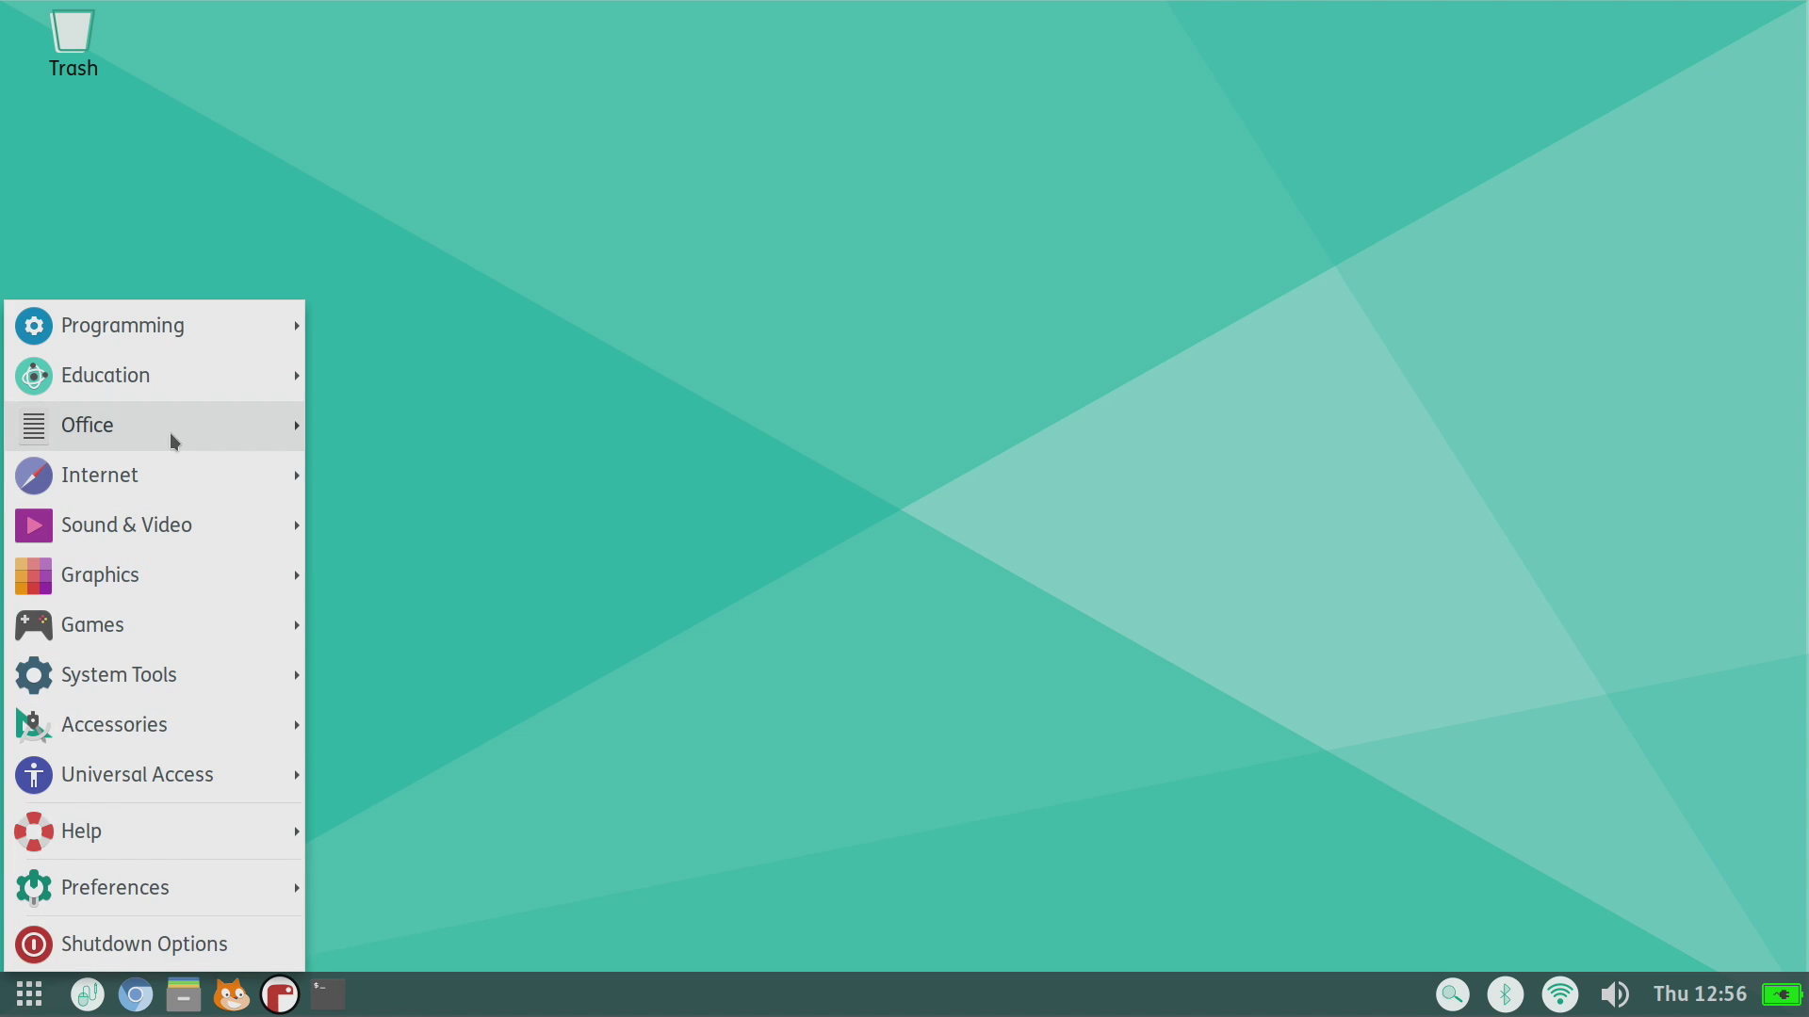
mouse_move(178, 348)
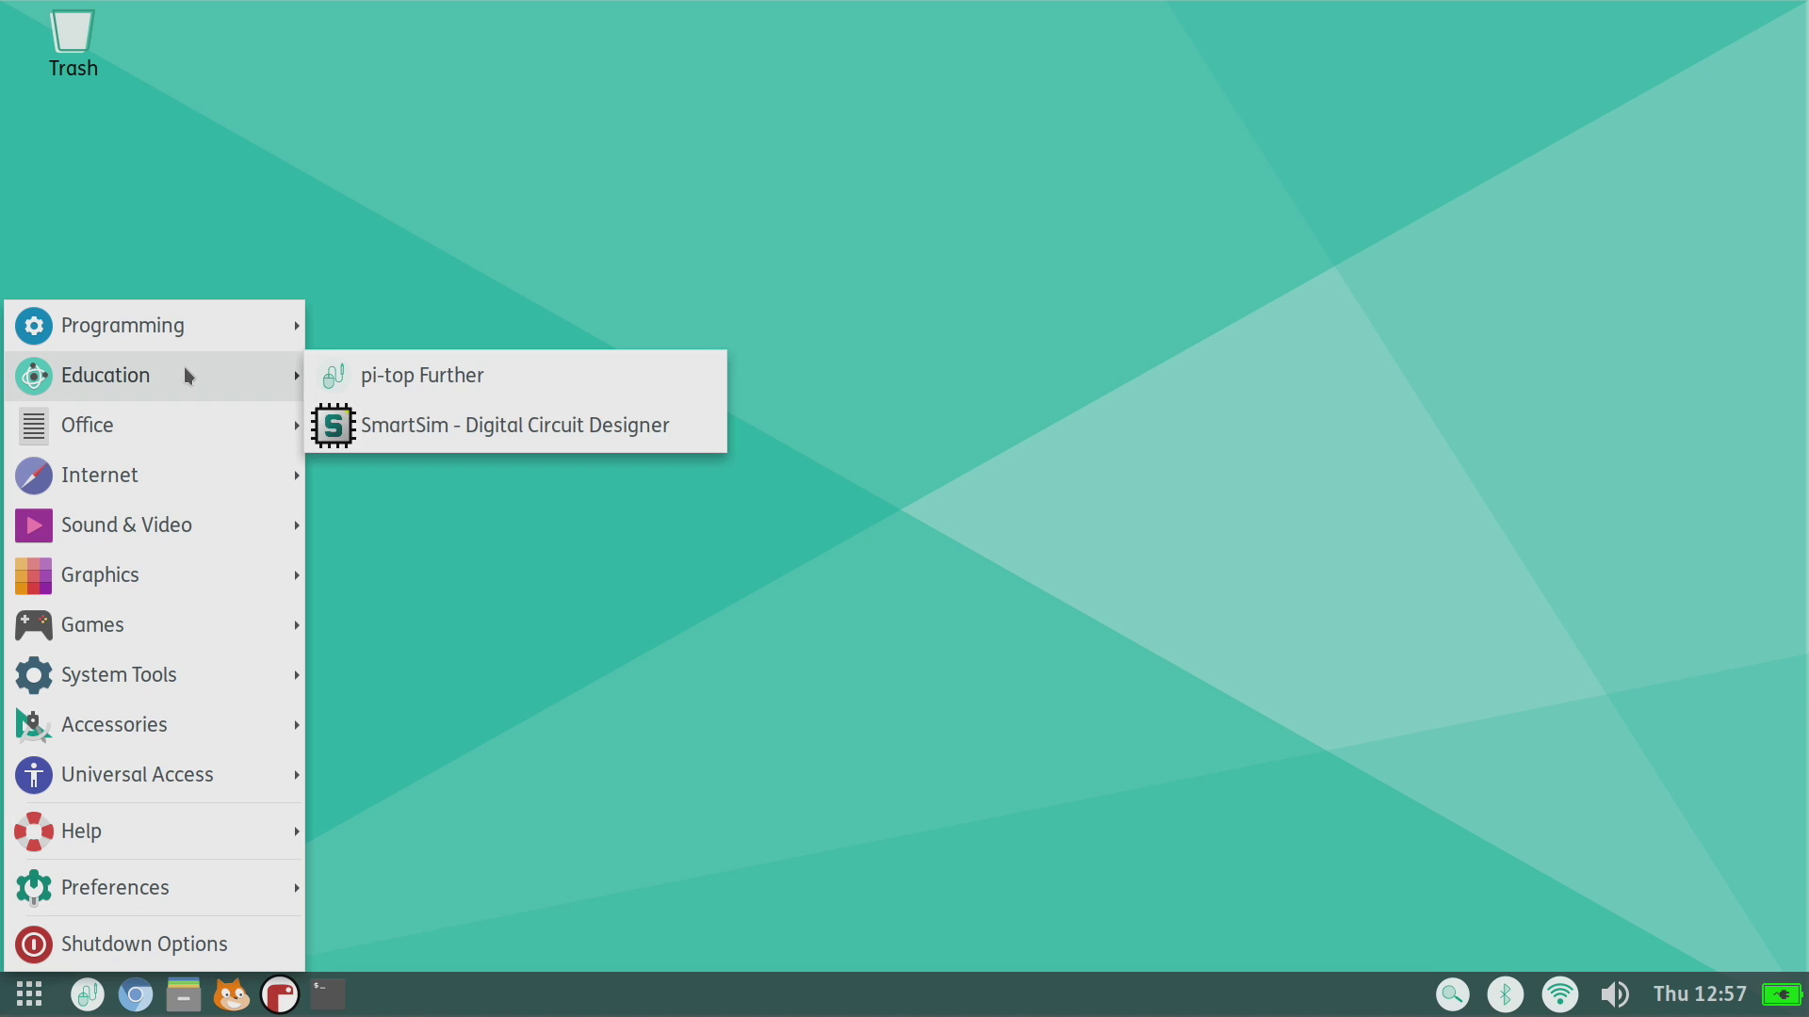
click(420, 372)
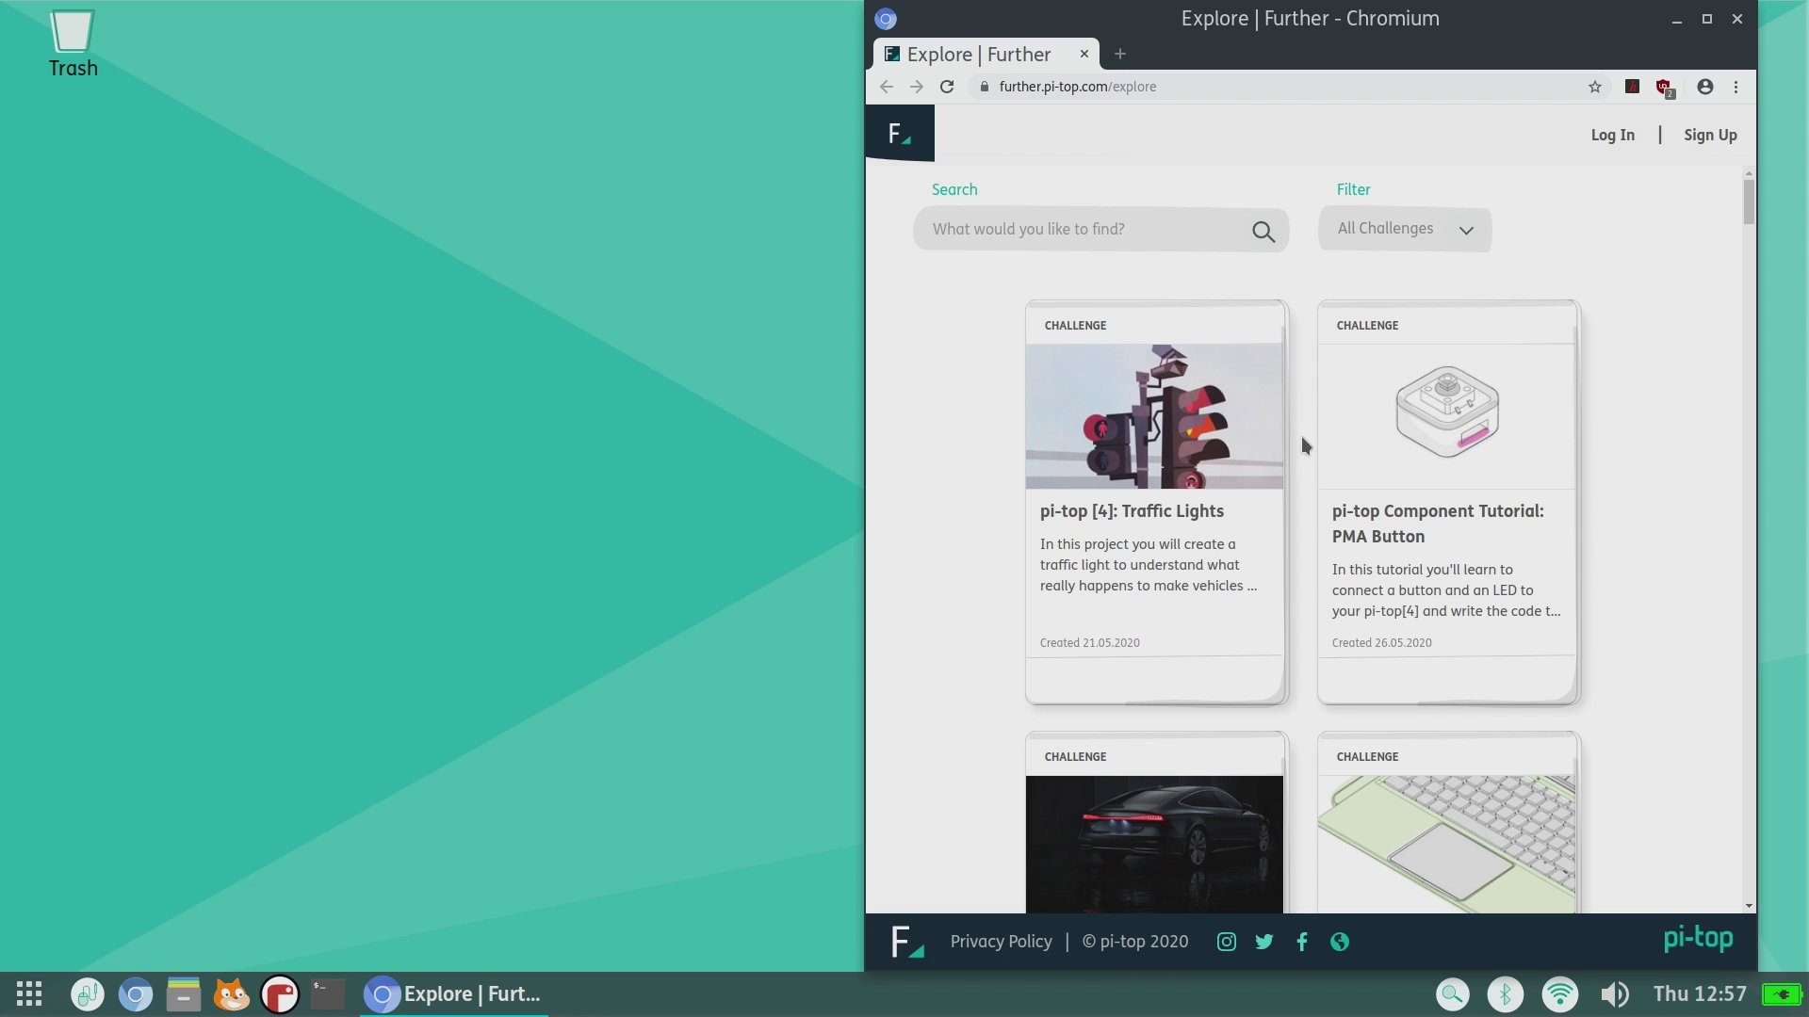
Step: Search the challenges for 'buzzer', maximize the browser, and highlight the D0–D7 digital ports in the tutorial
click(1014, 231)
click(997, 274)
key(Return)
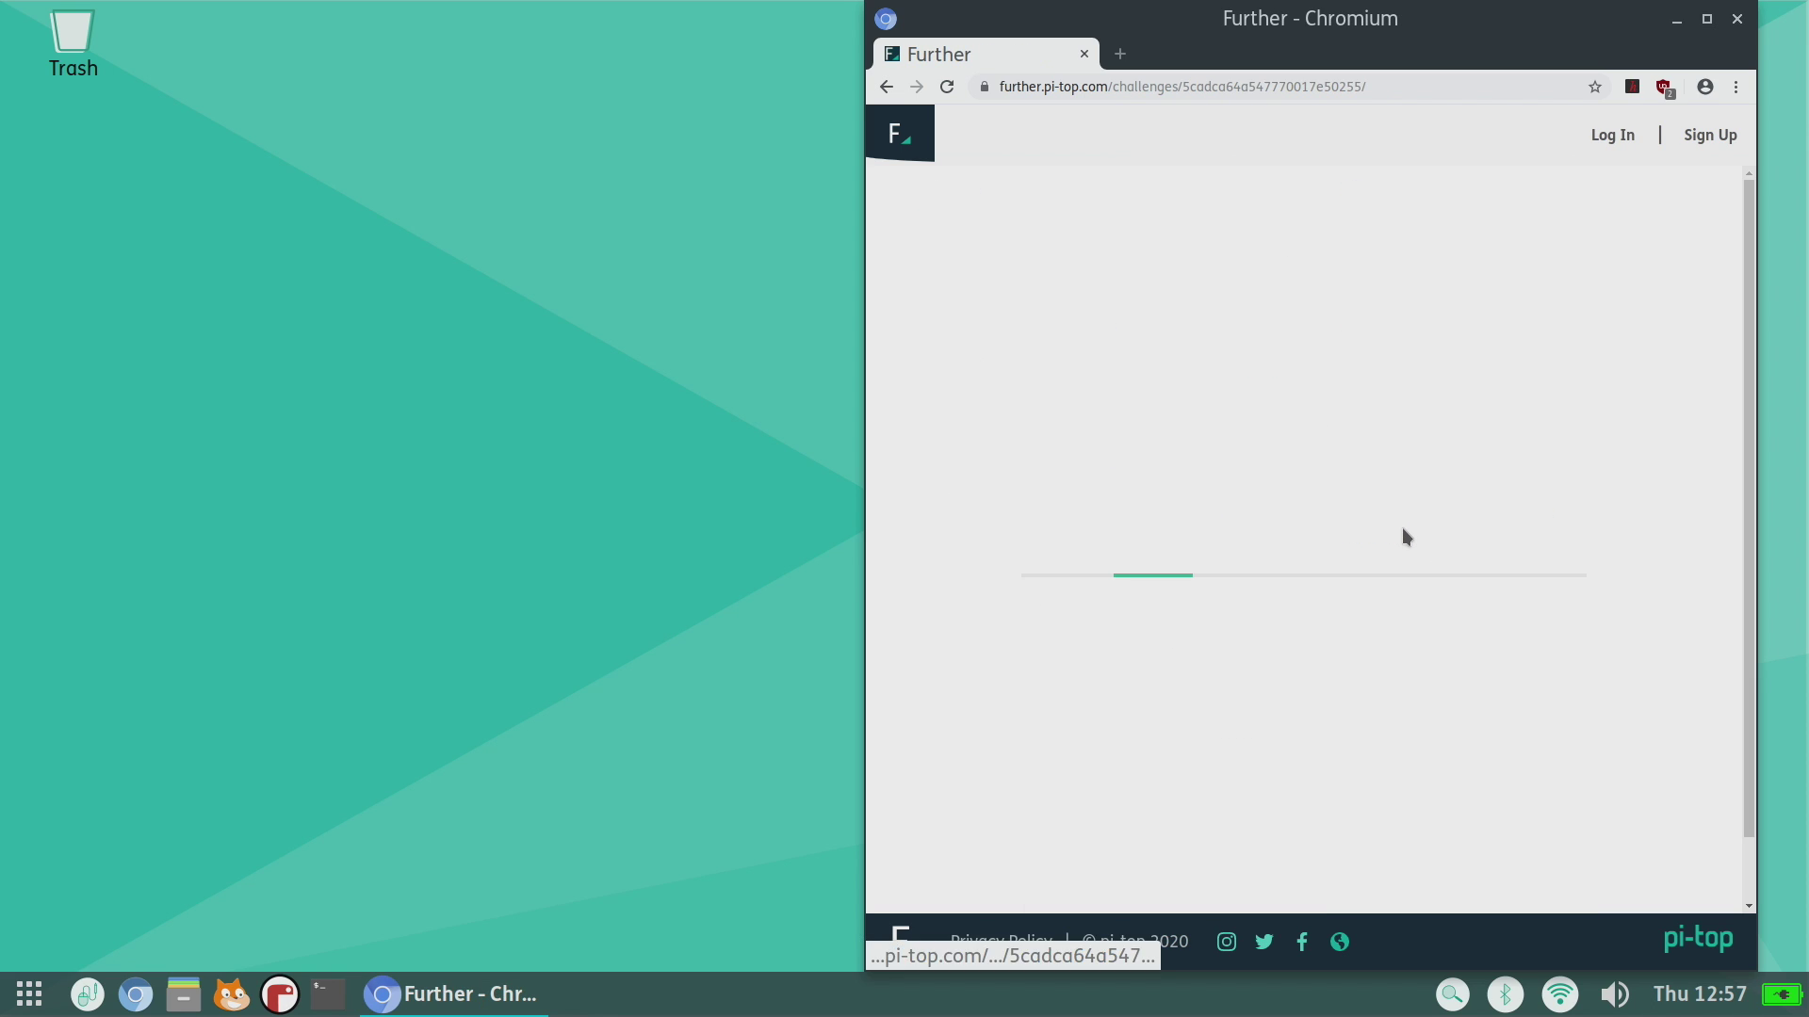
click(1708, 19)
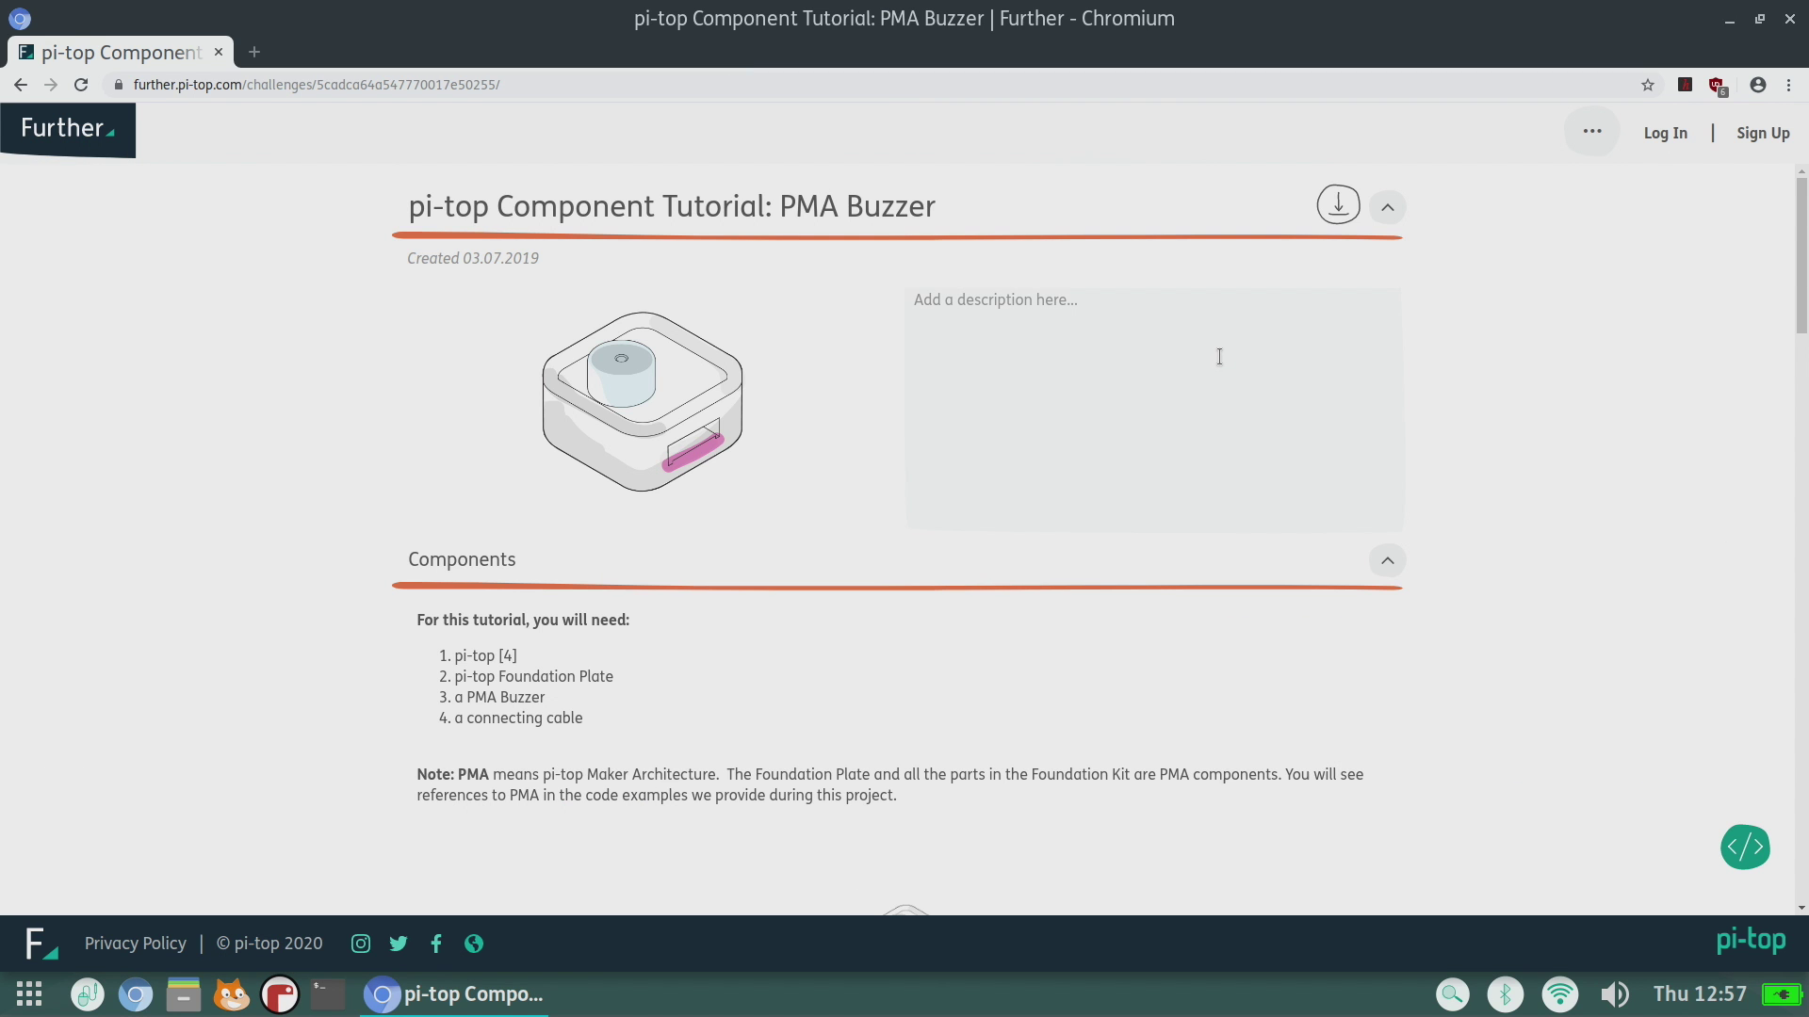
scroll(1189, 387, down, 9)
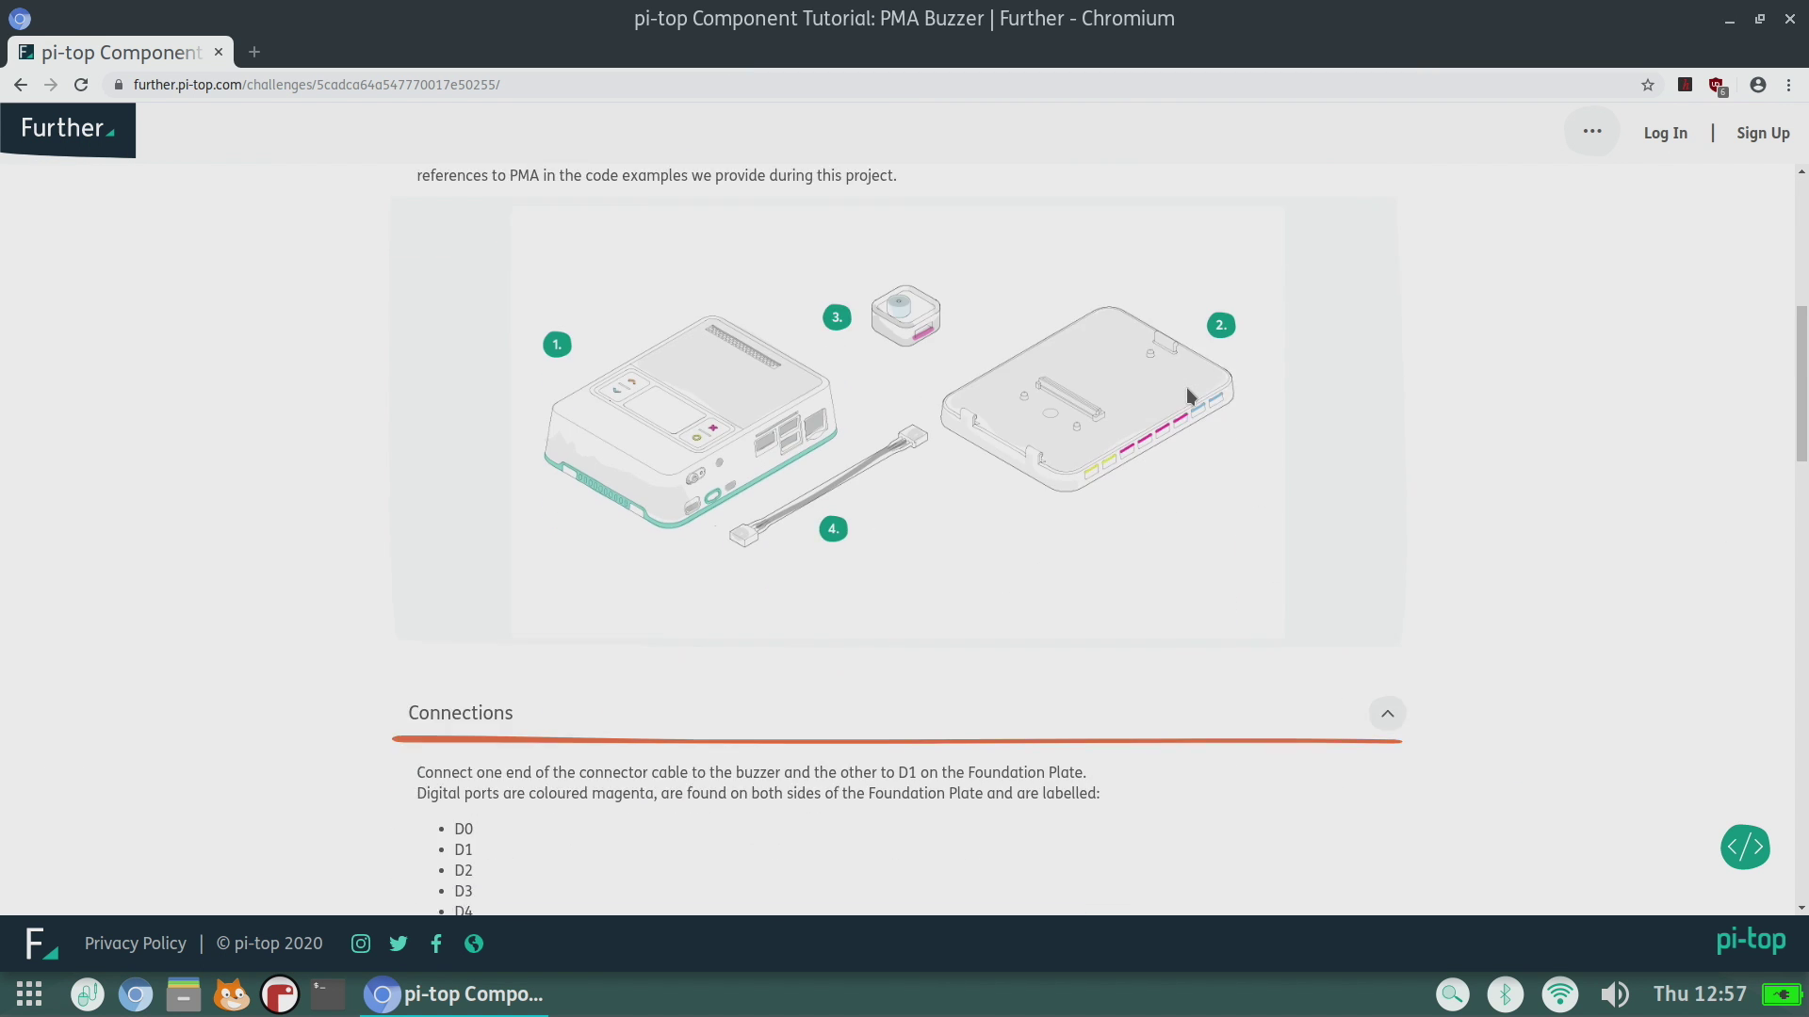
scroll(1188, 395, down, 4)
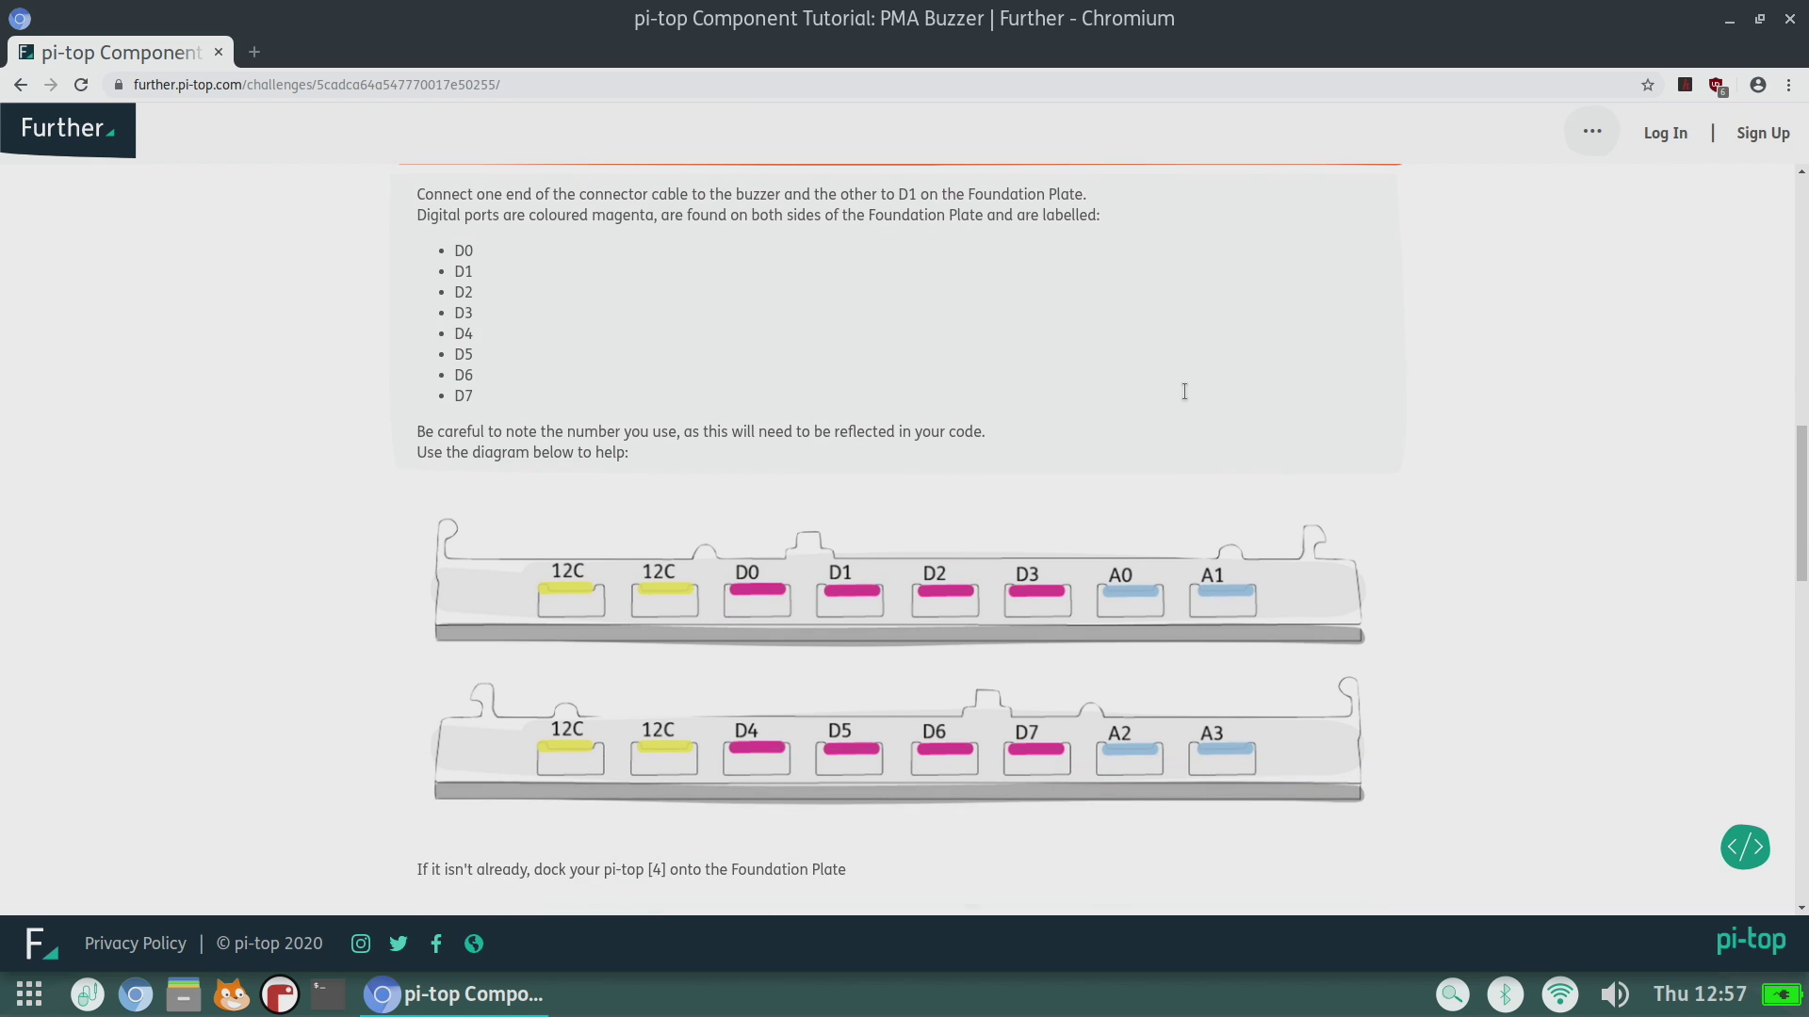
scroll(1184, 391, up, 1)
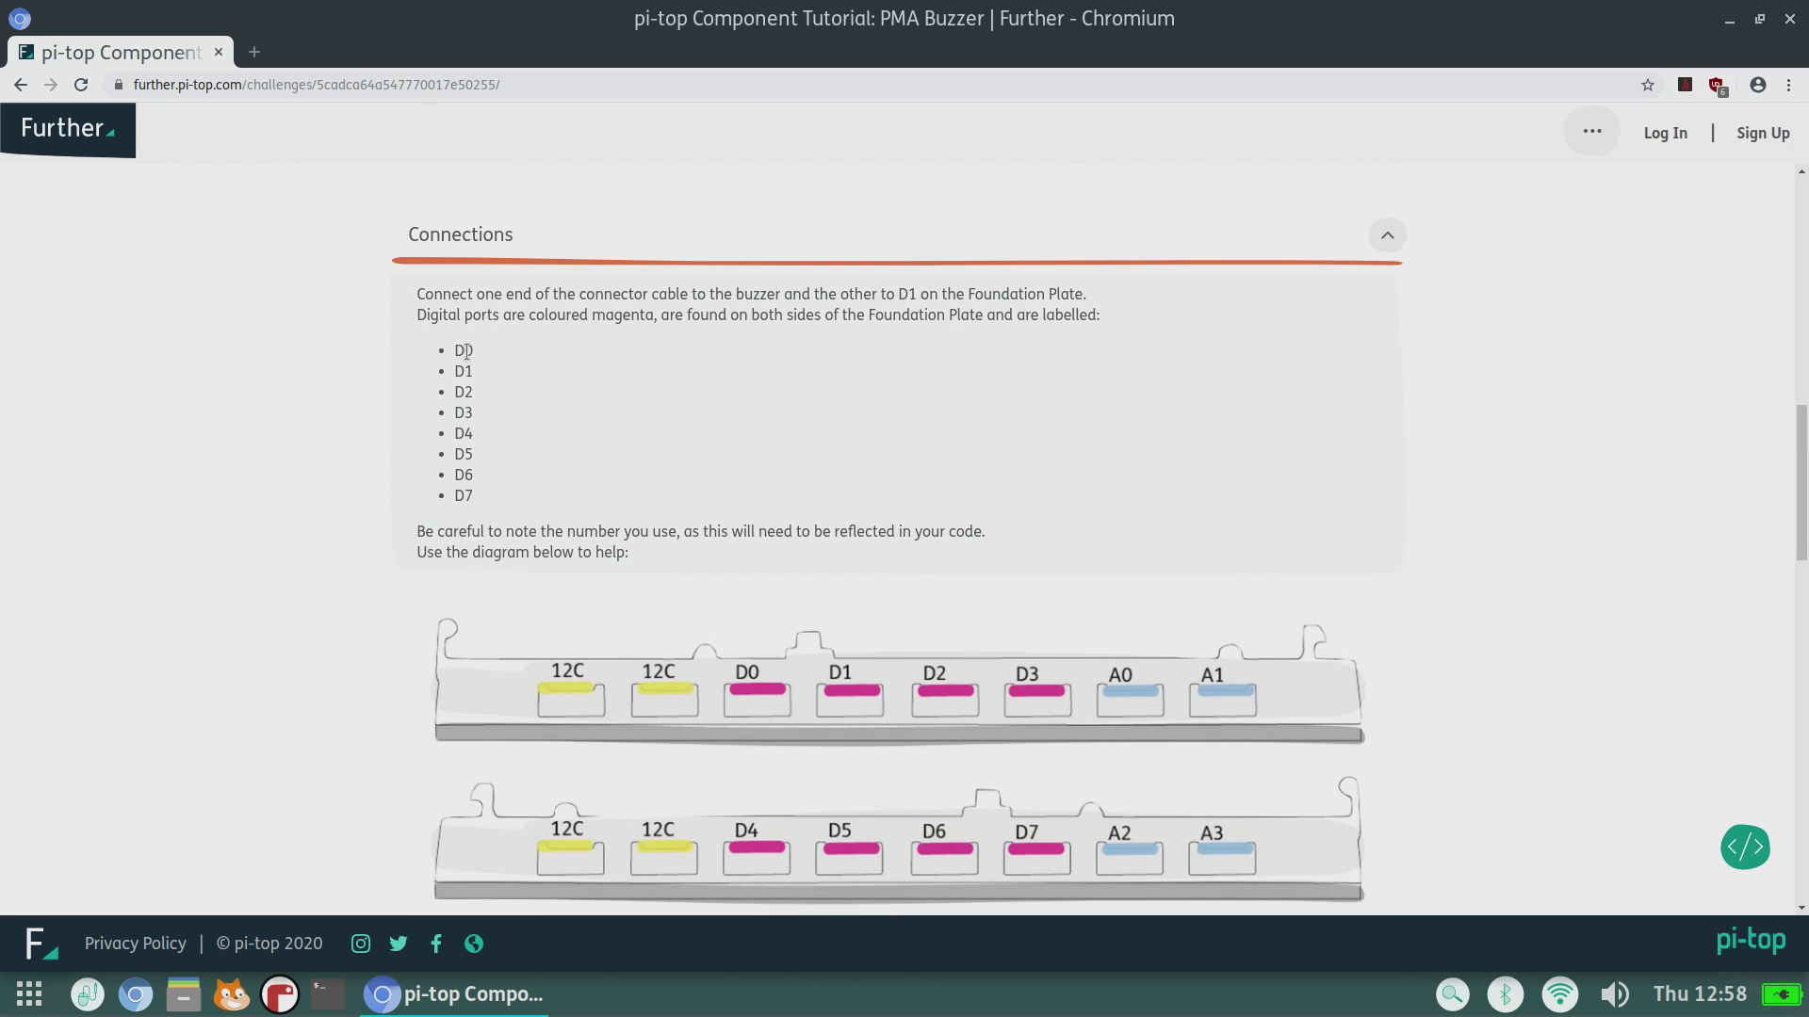
drag(462, 351, 474, 507)
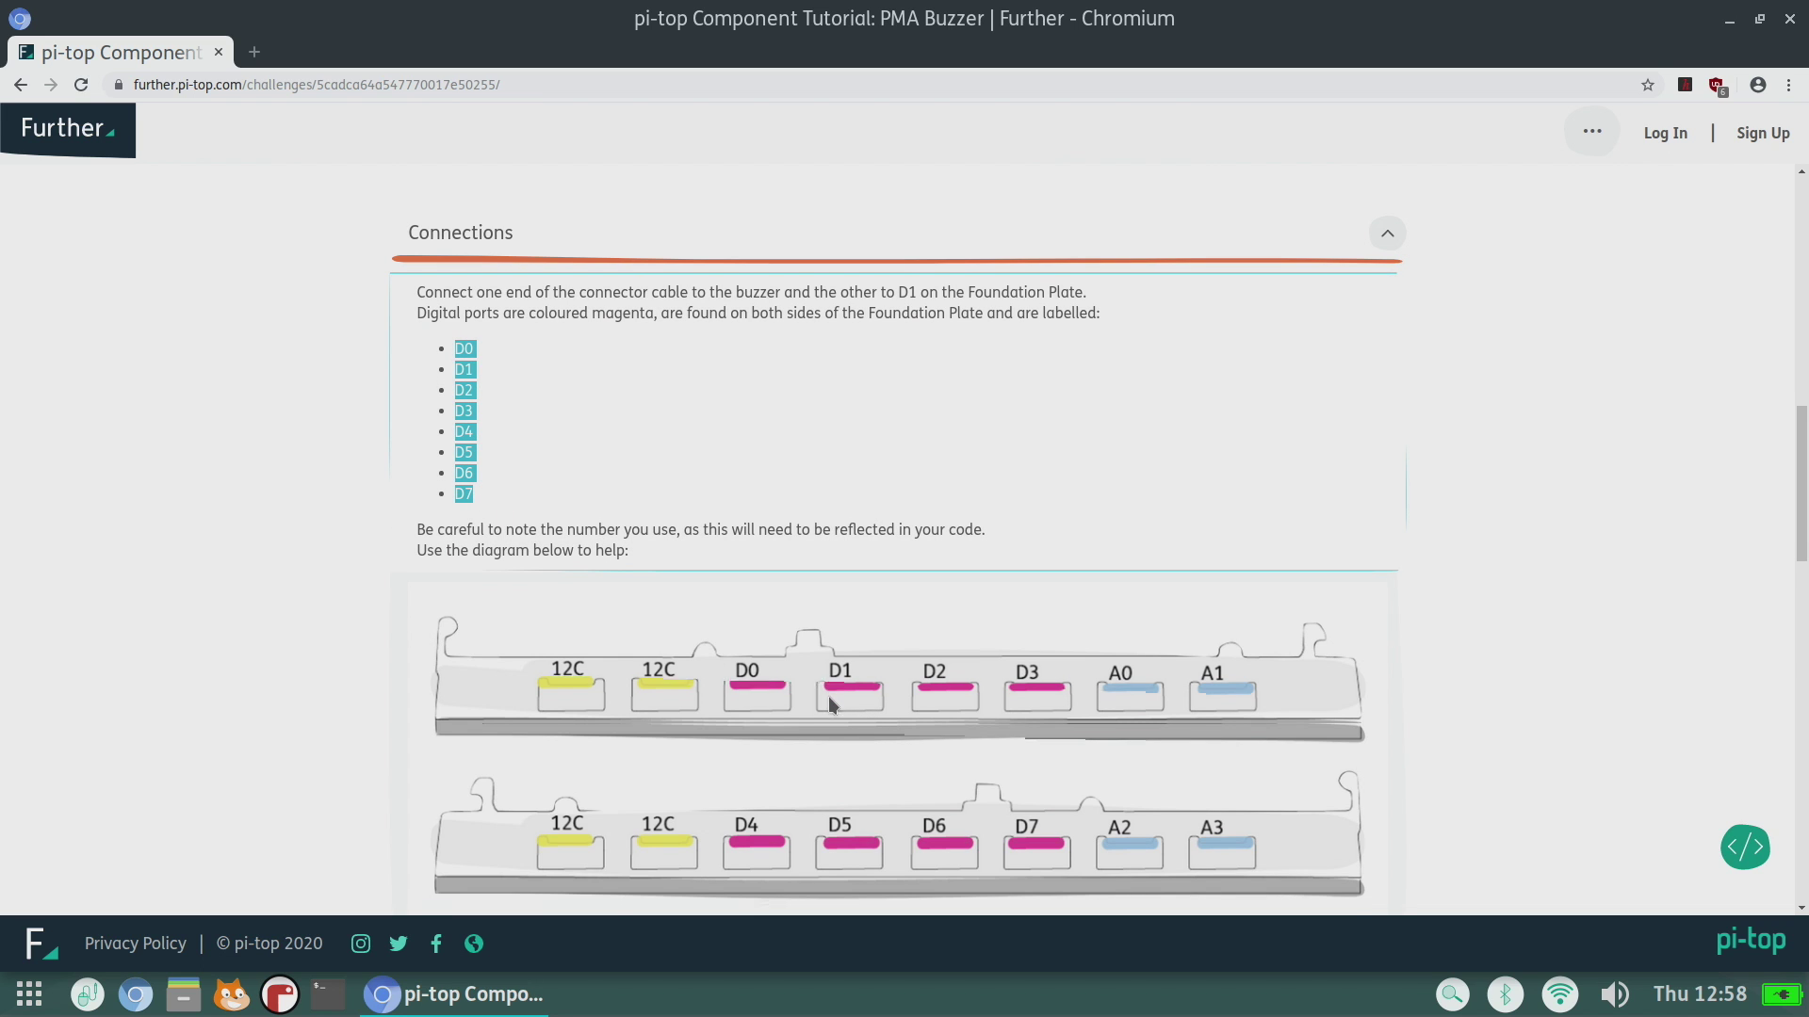
Step: Download the PMA Buzzer Repeat Buzz example, keep it, and open the .py file
scroll(829, 699, down, 6)
scroll(759, 622, down, 7)
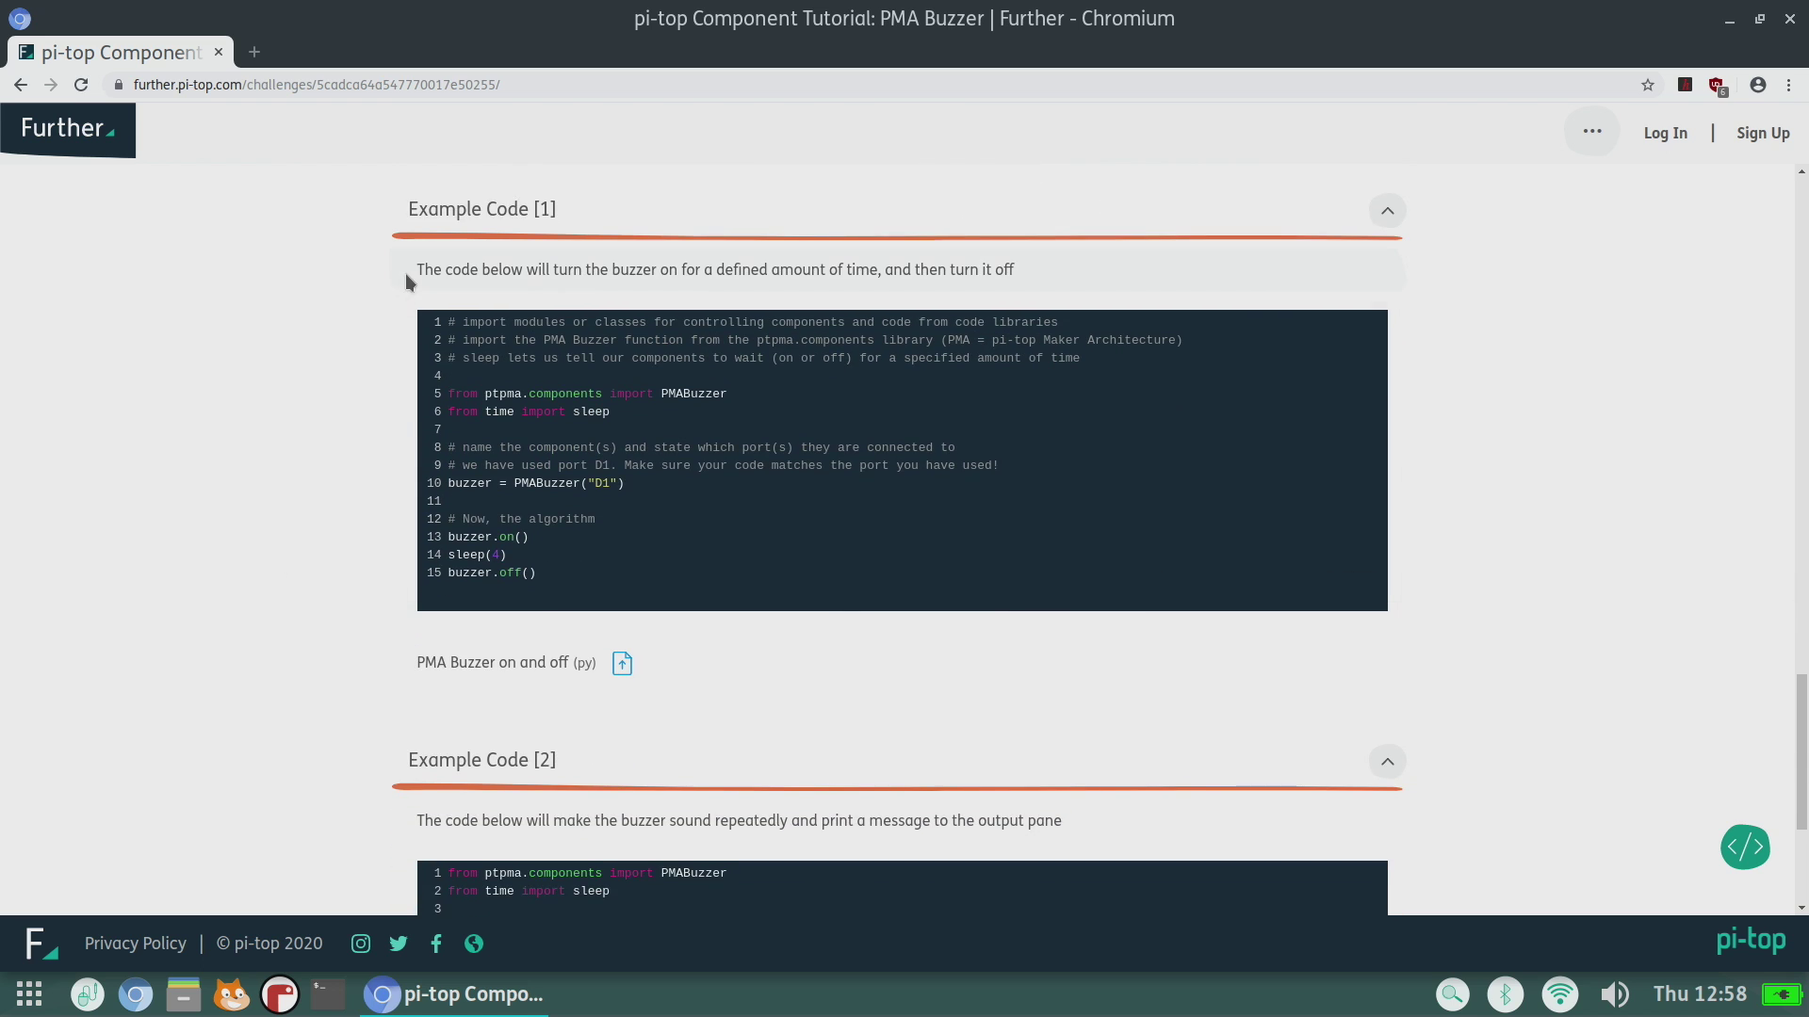
scroll(331, 386, down, 4)
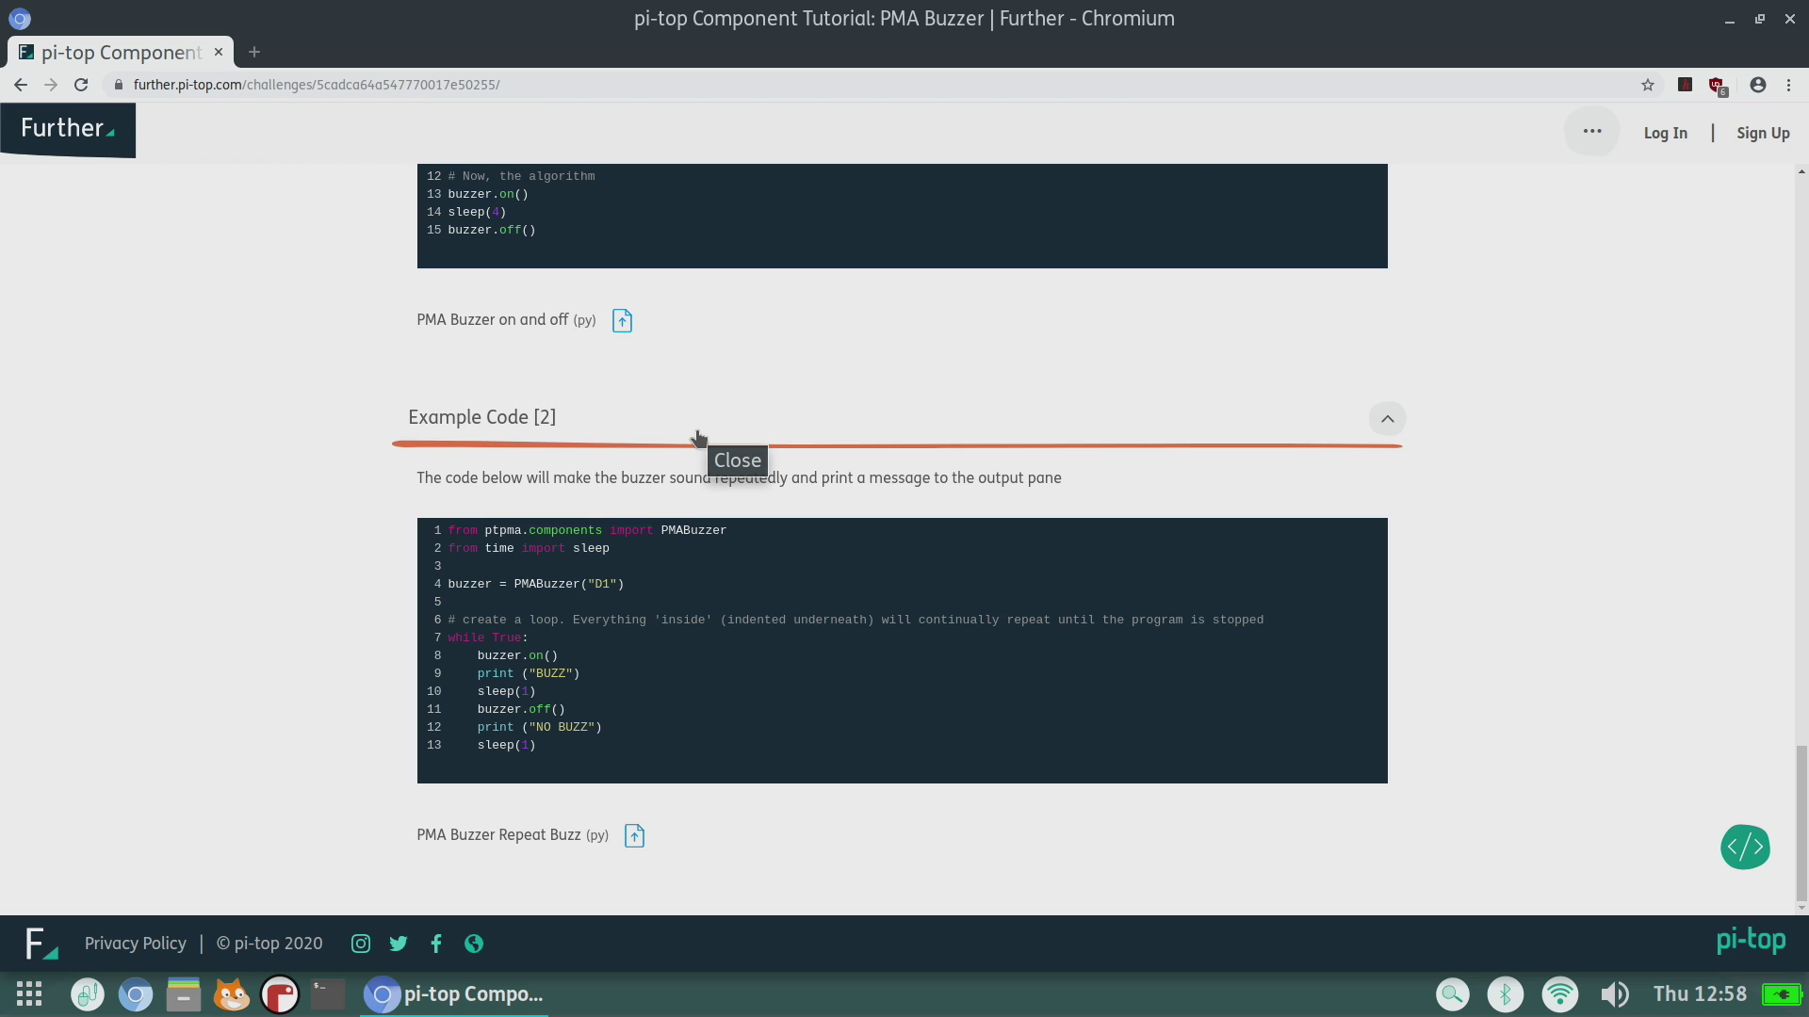
scroll(697, 428, up, 2)
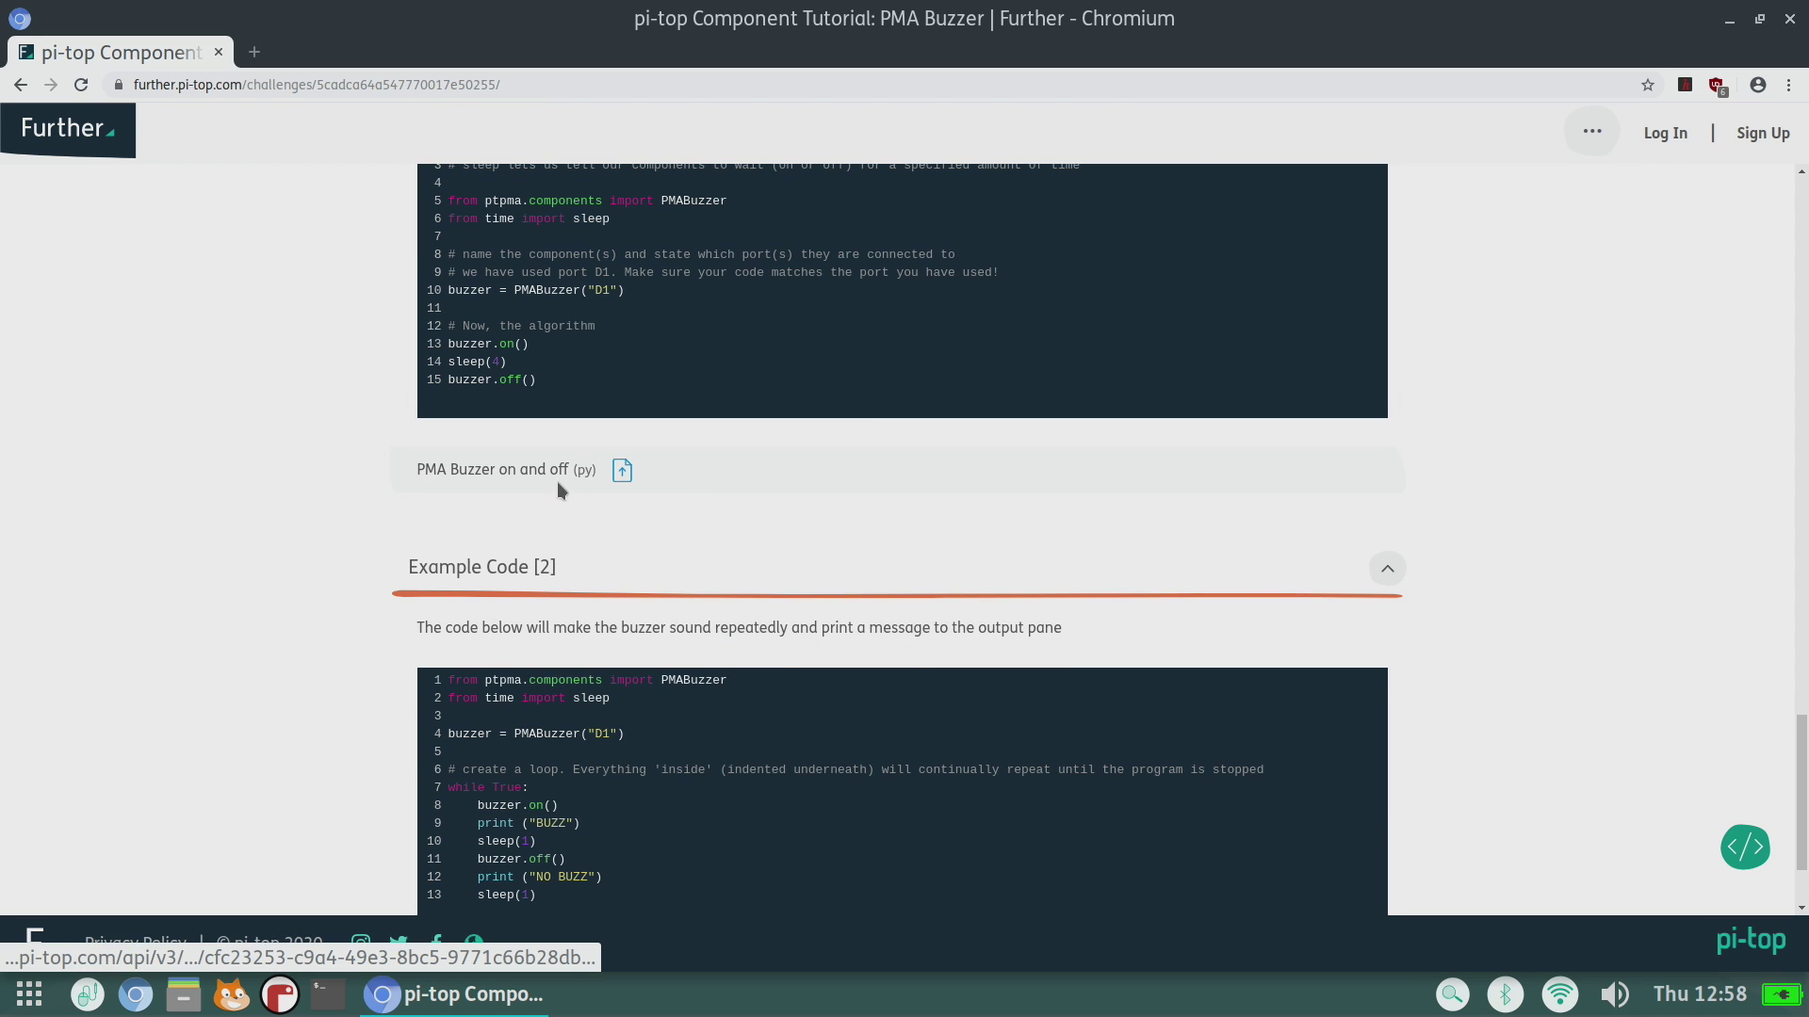
scroll(545, 499, up, 2)
scroll(650, 480, down, 4)
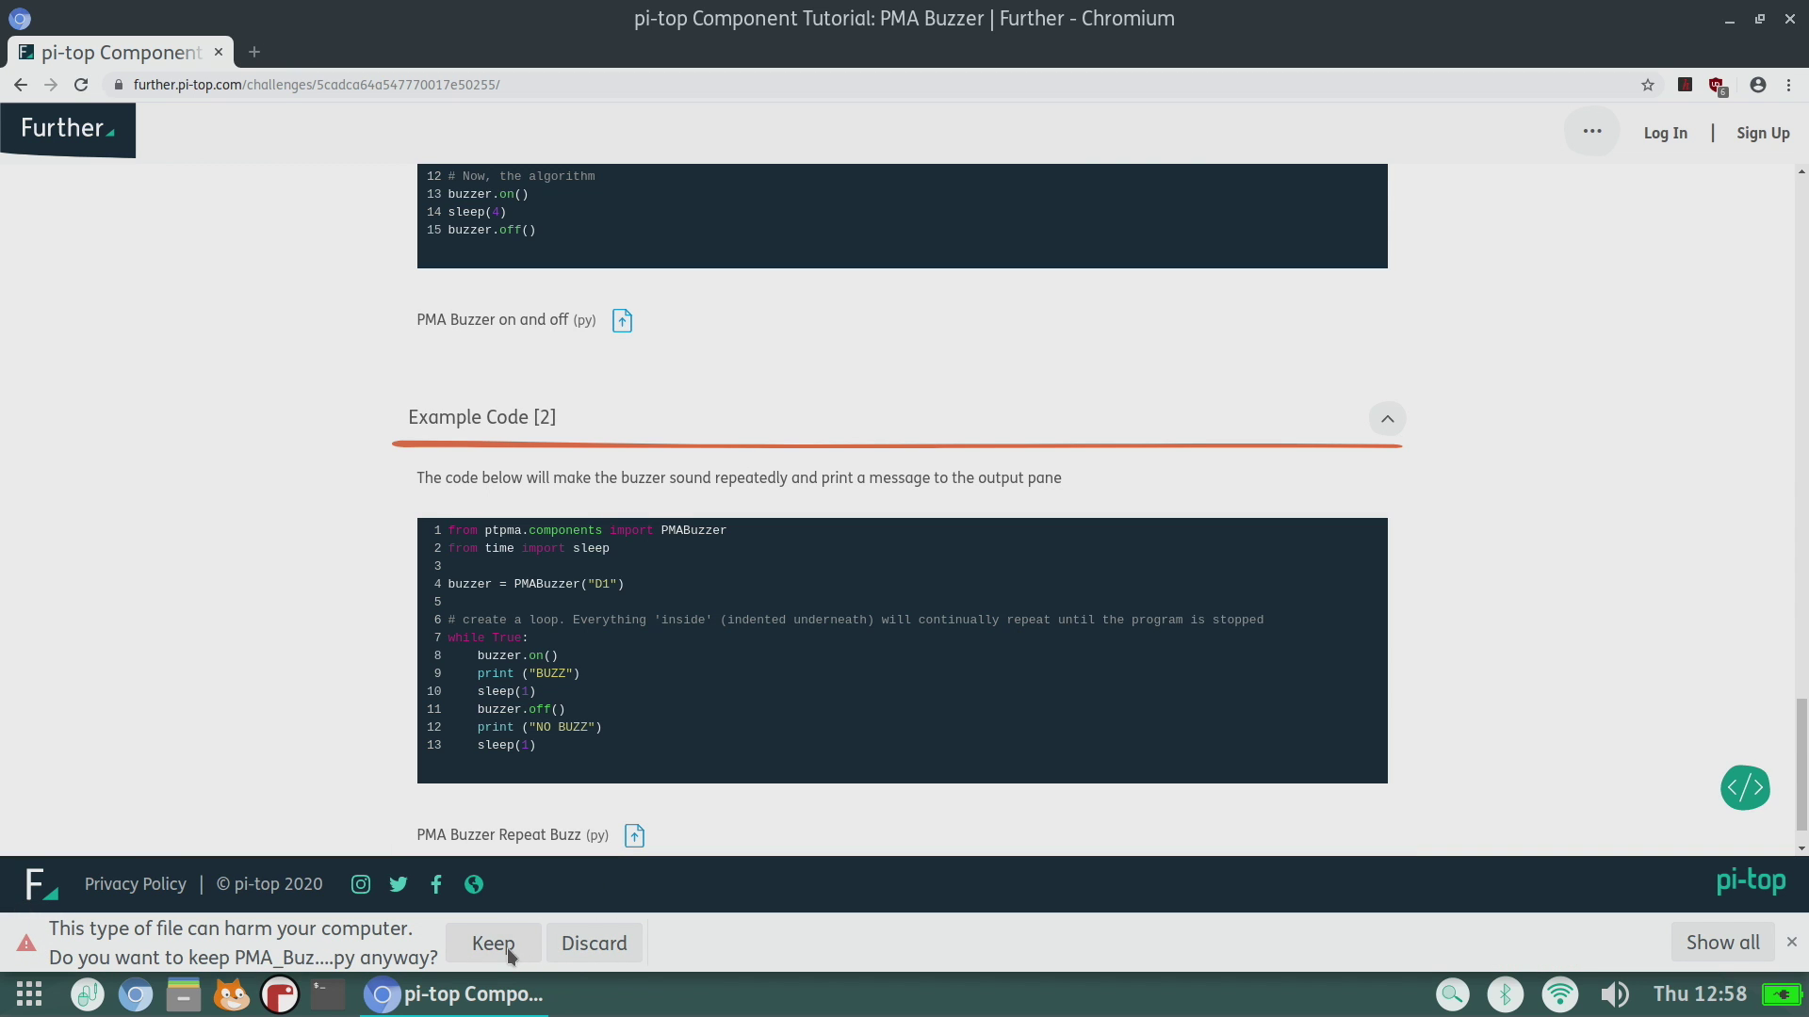
click(509, 950)
click(110, 948)
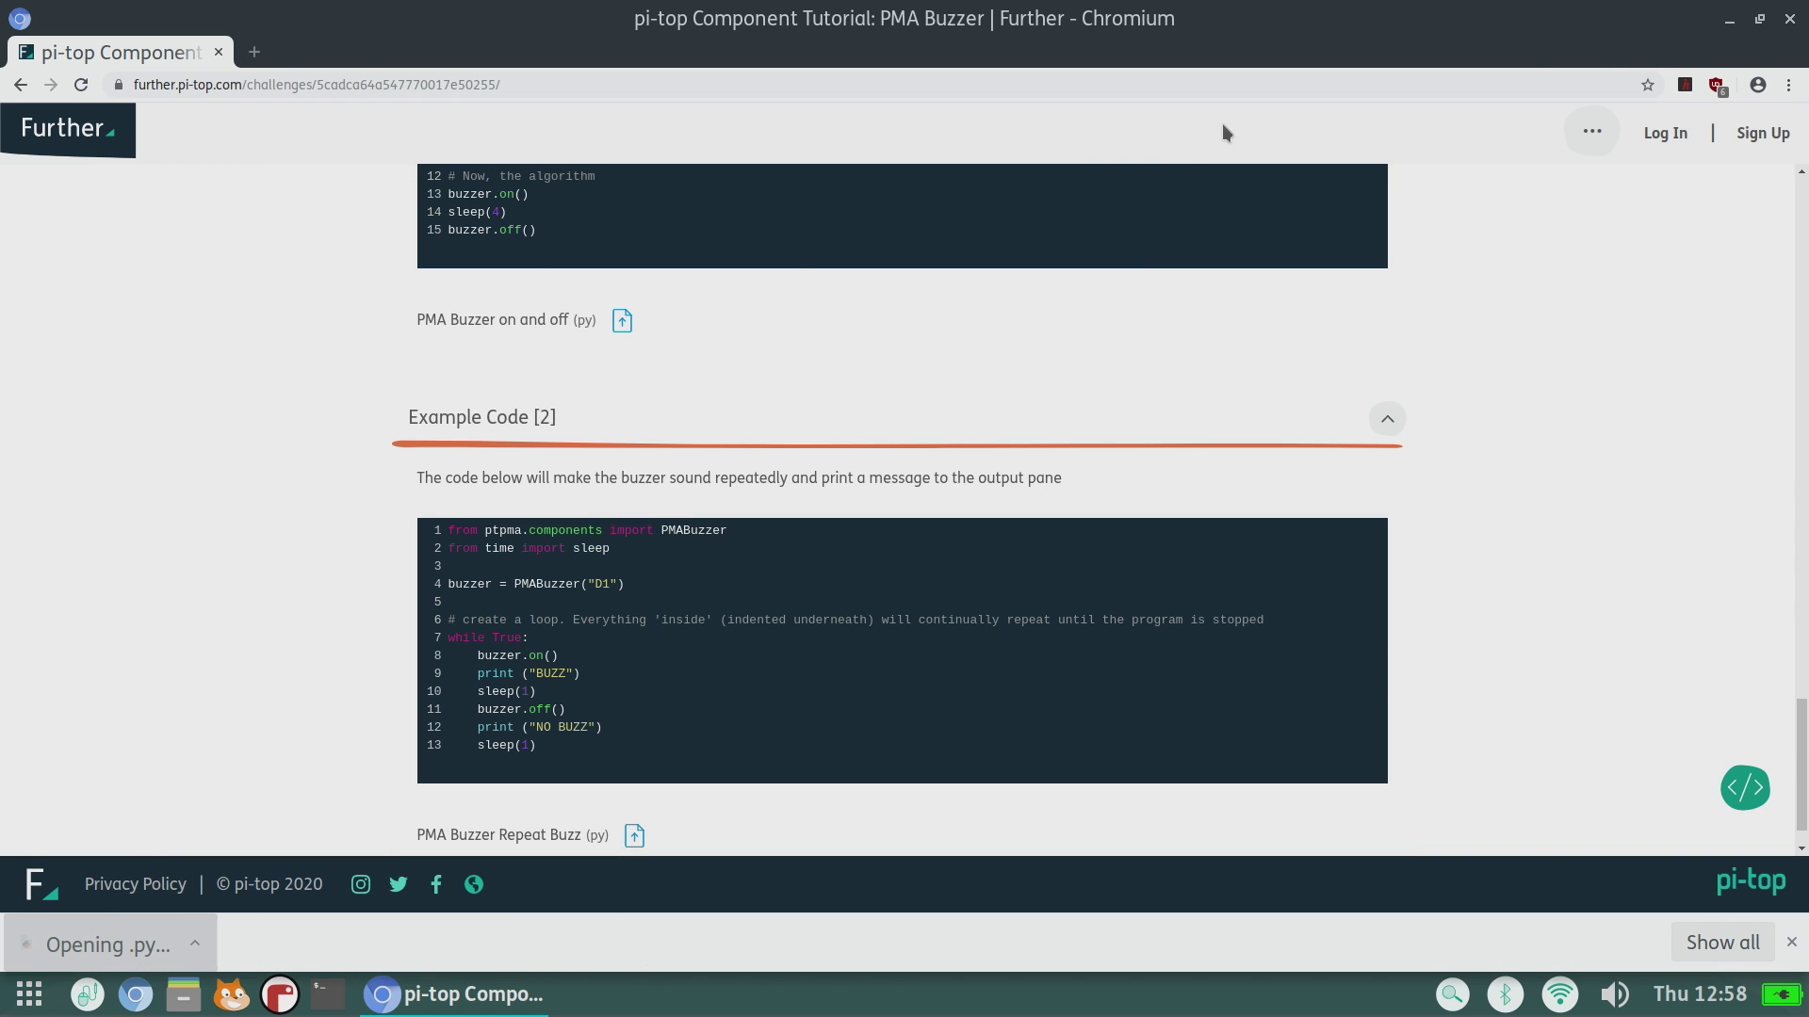
Step: Minimize Chromium, then run the Repeat Buzz script in Mu and stop it
click(1730, 19)
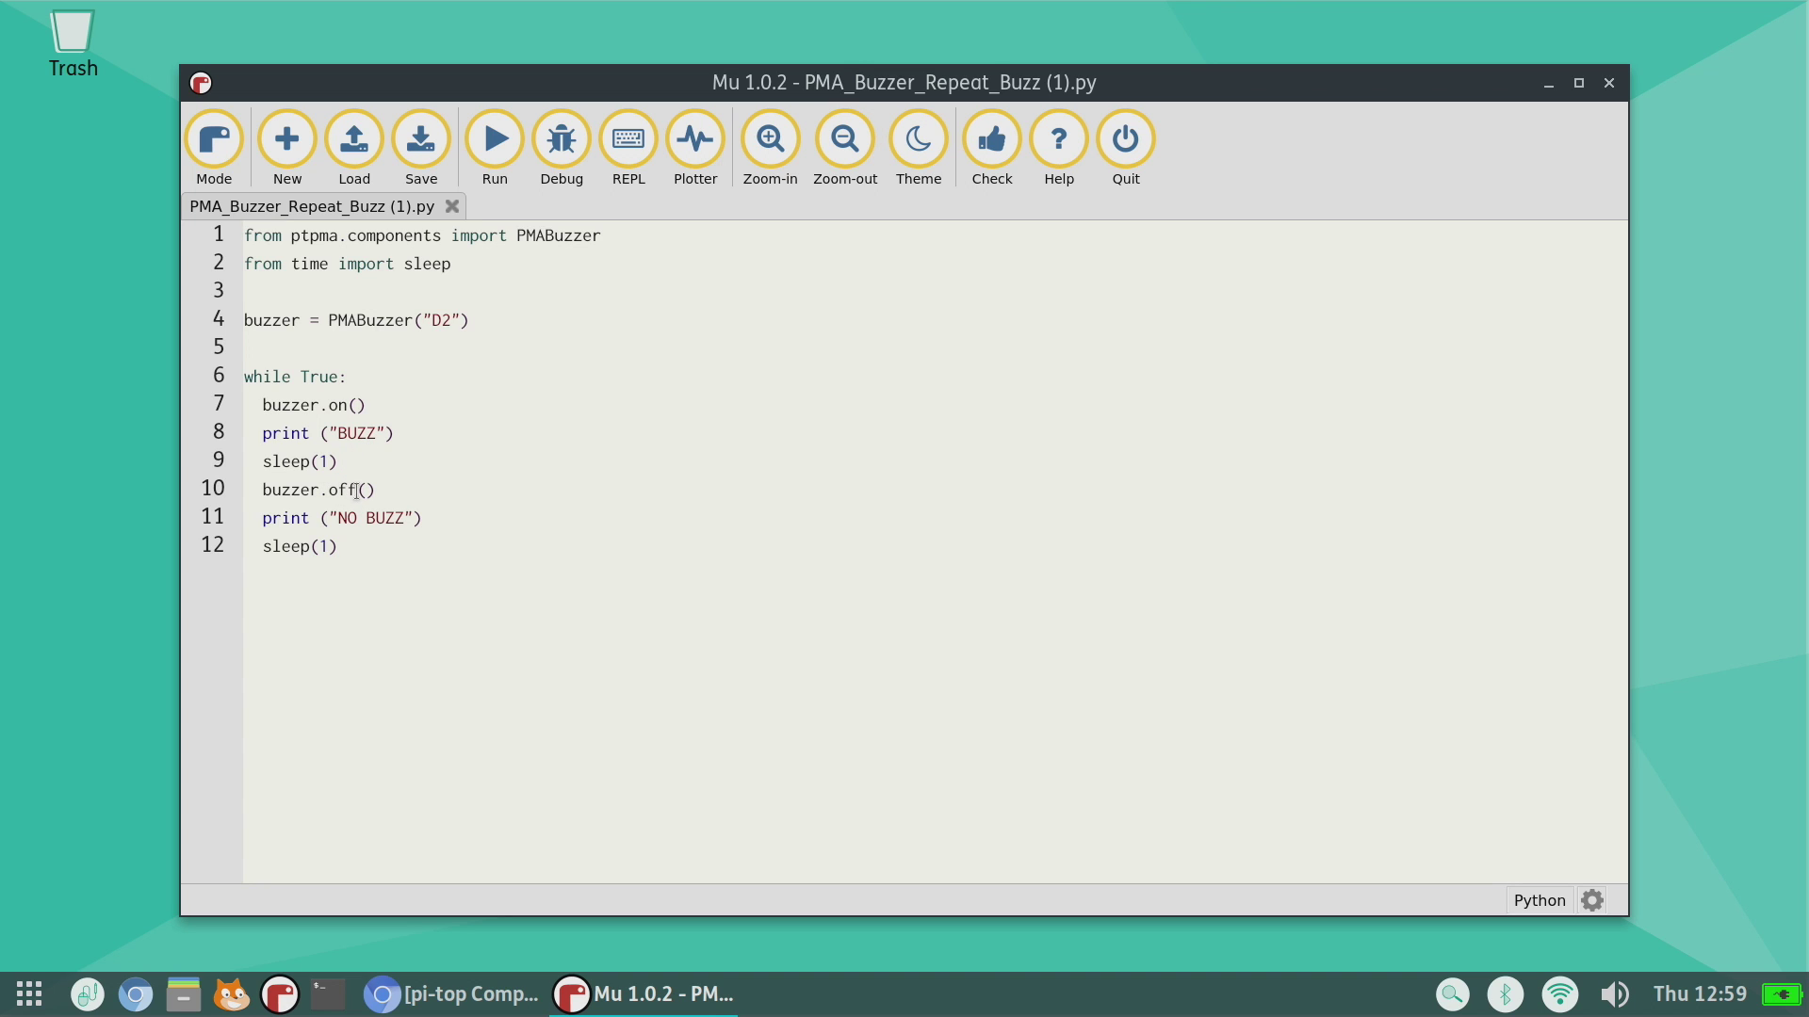
click(494, 150)
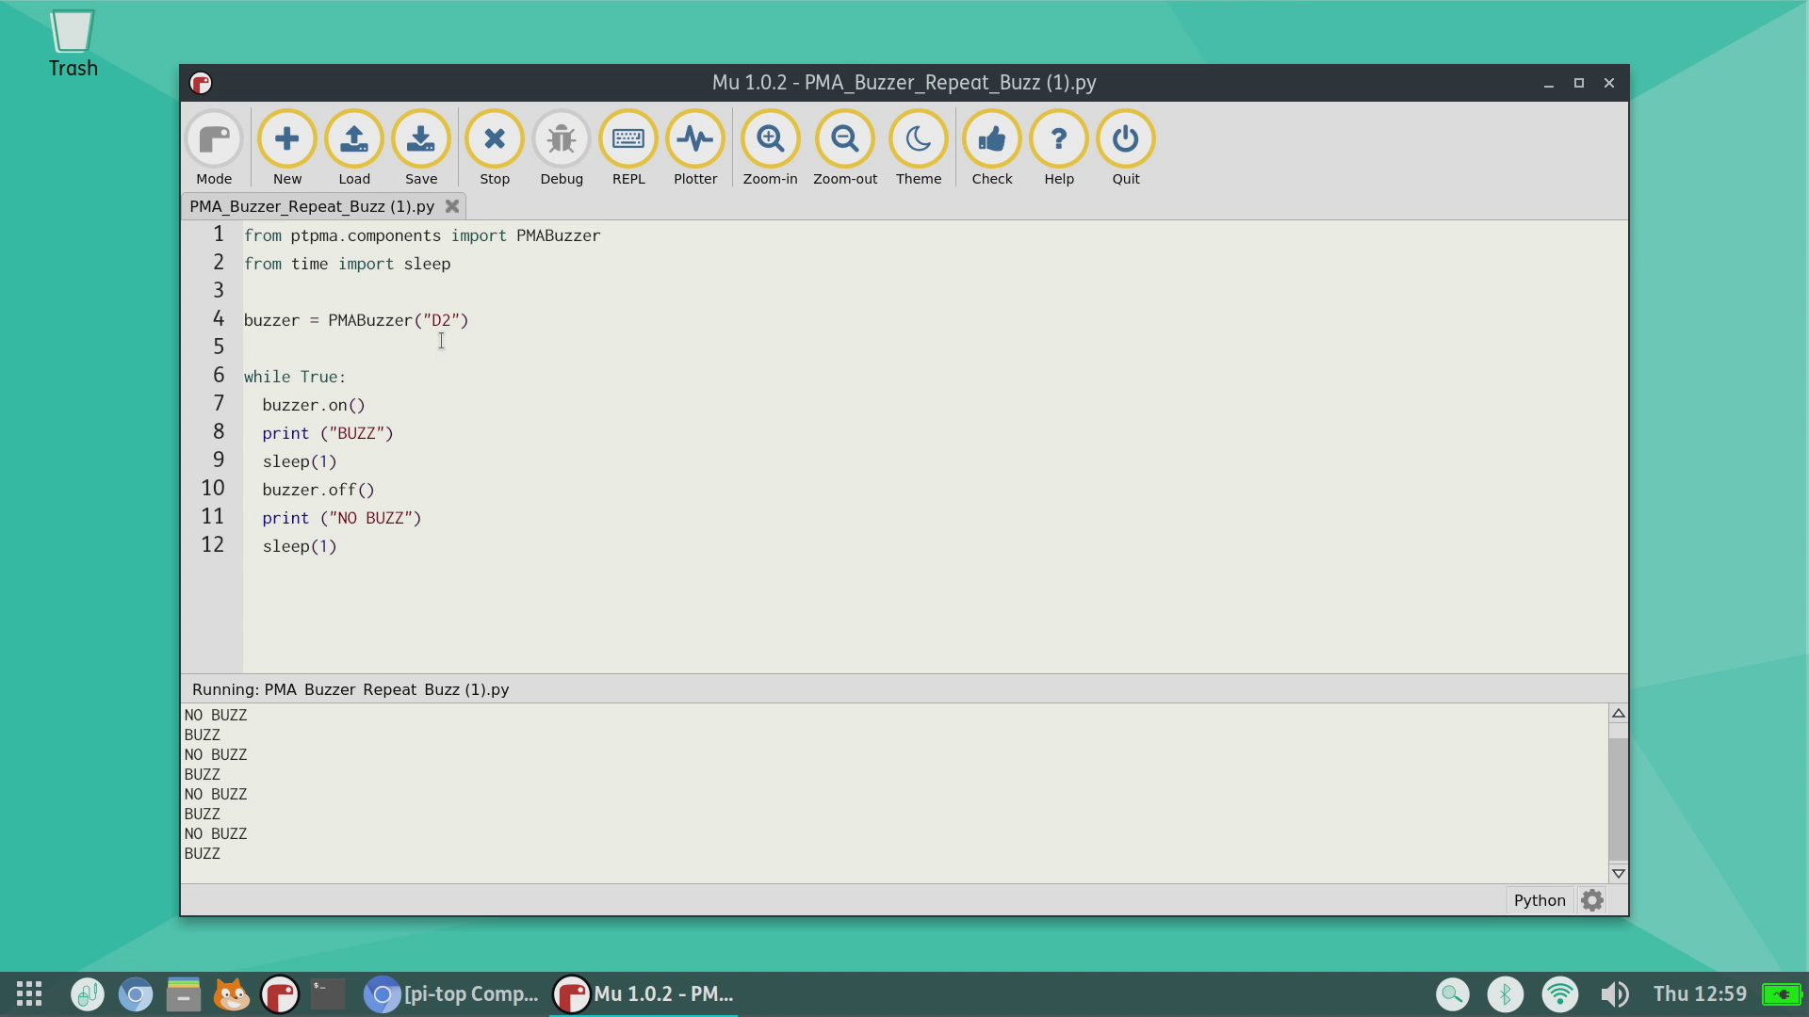
click(500, 146)
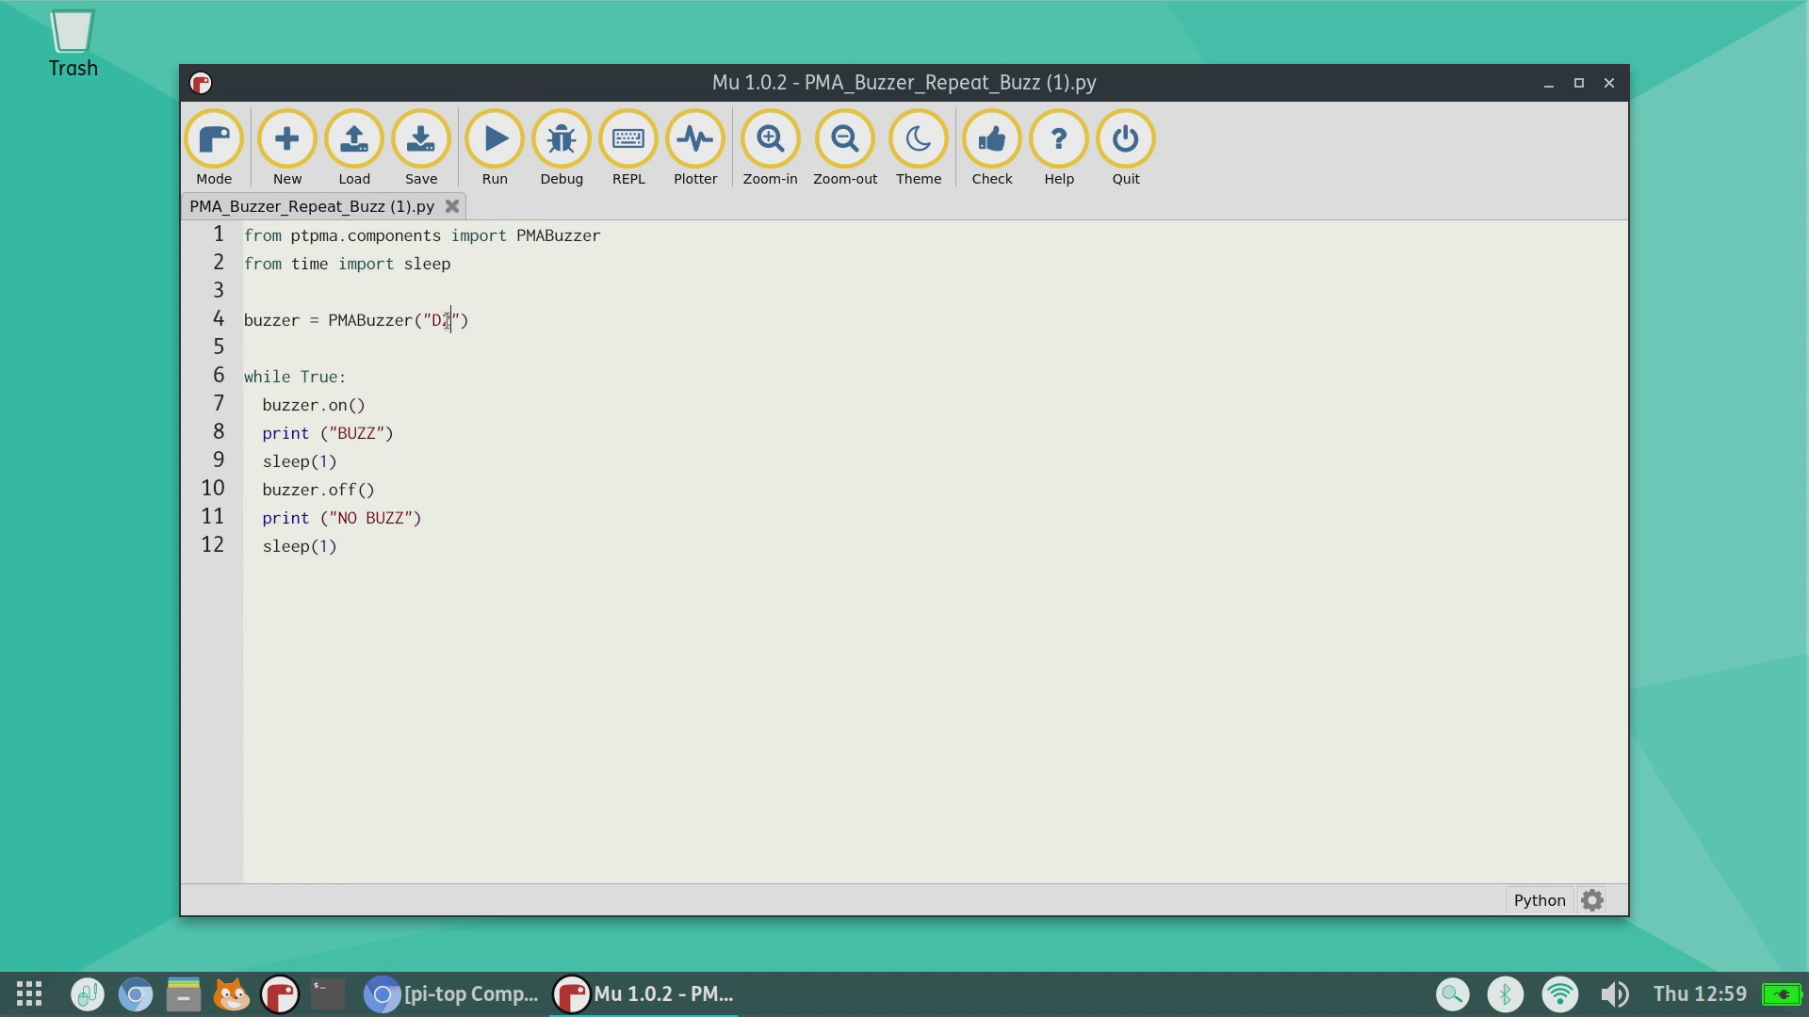
Step: Change the buzzer port from D2 to D1, save, run and stop the script, then close Mu
key(BackSpace)
text(1)
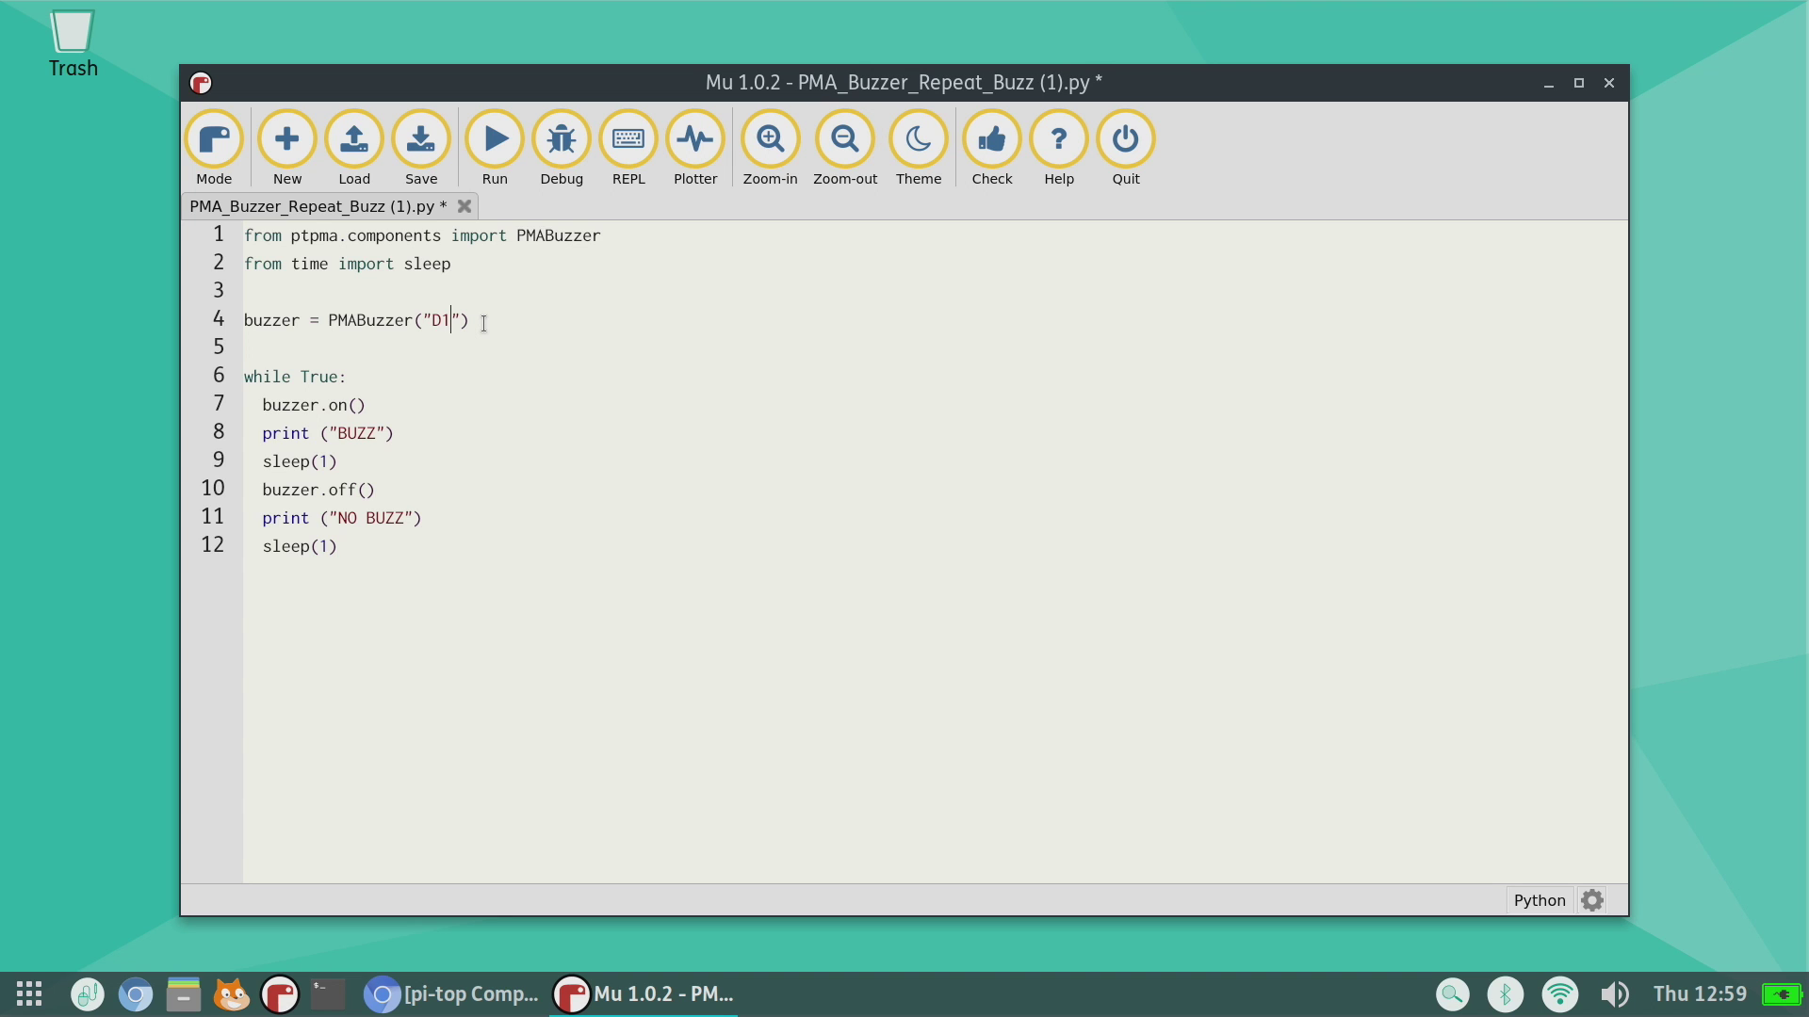
key(ctrl+s)
click(495, 141)
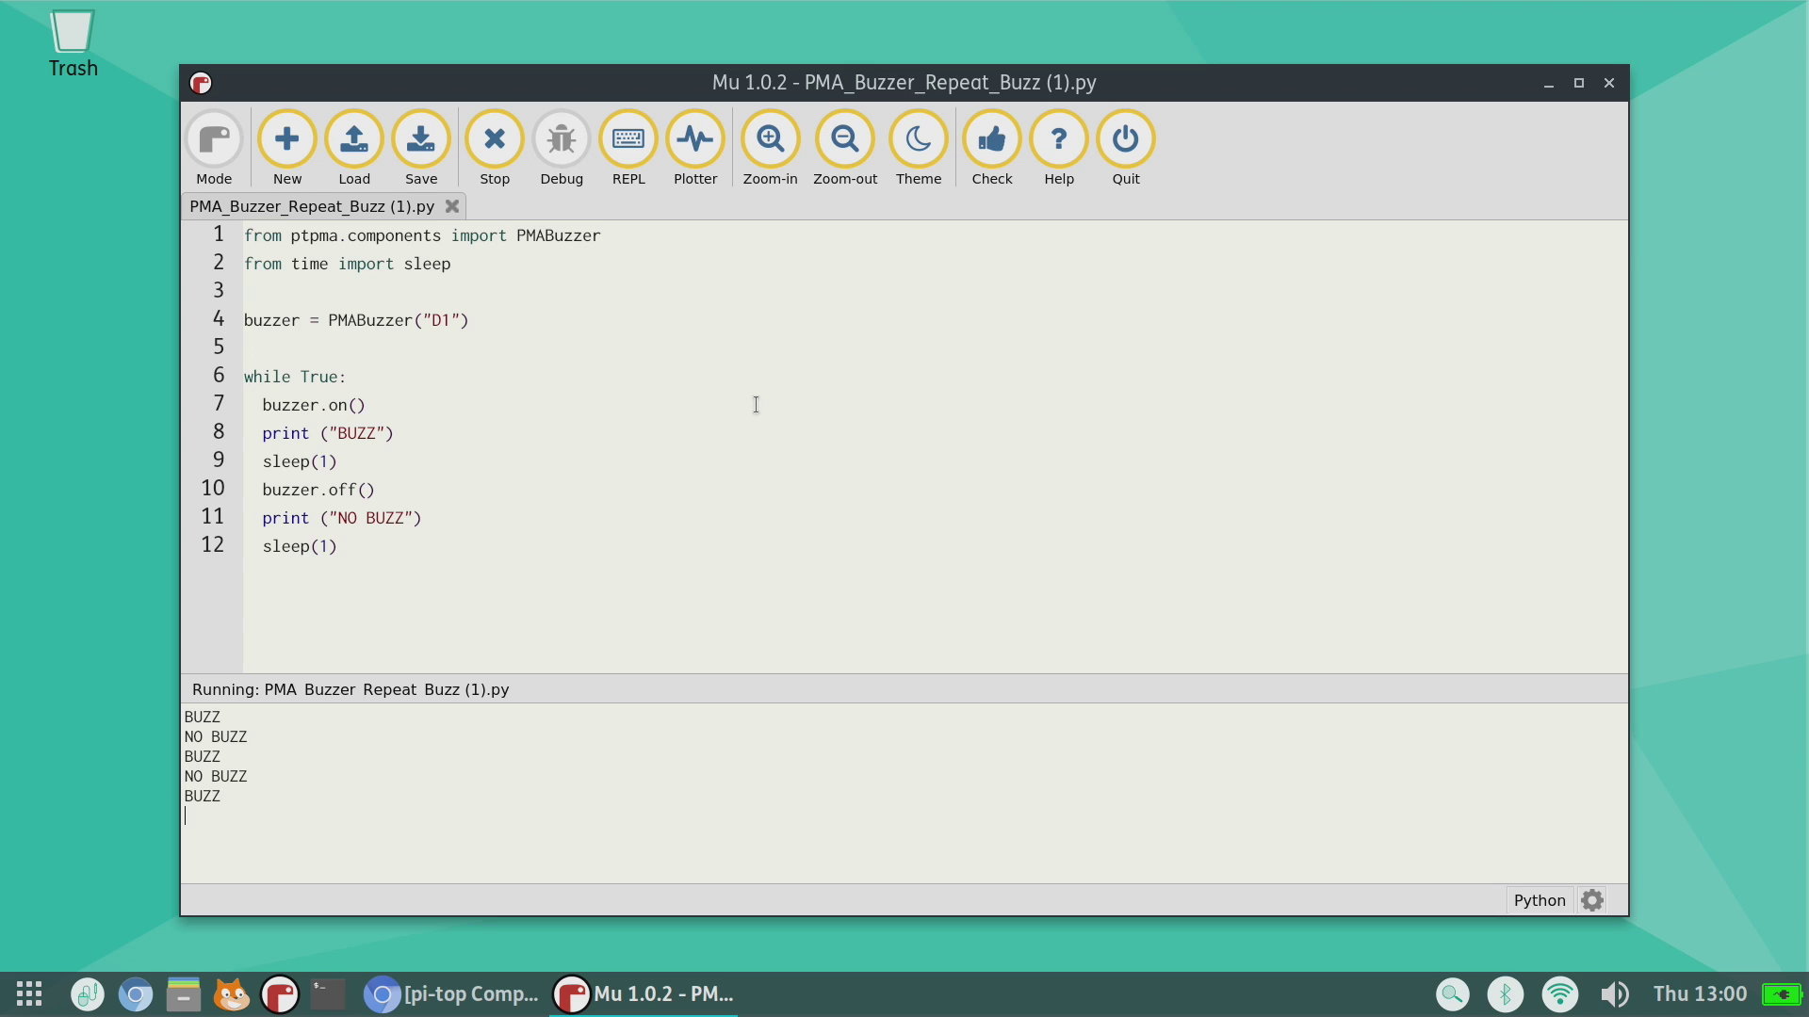
click(500, 135)
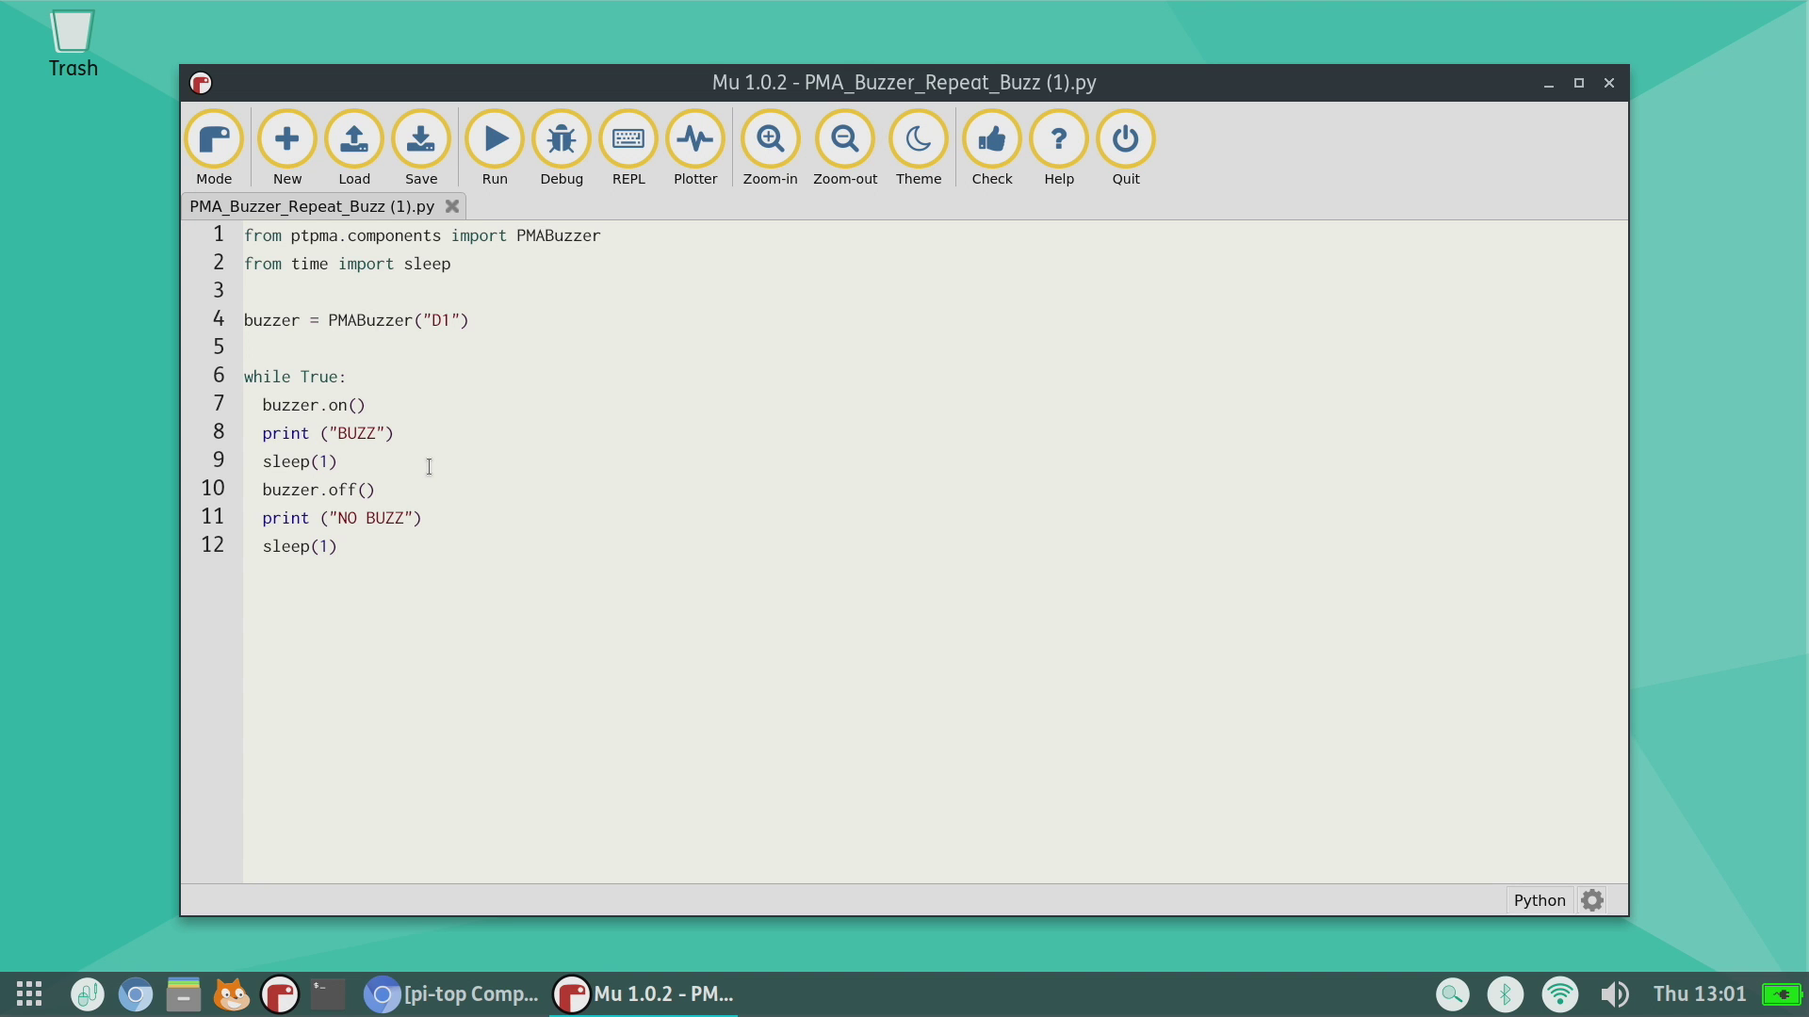
click(1609, 82)
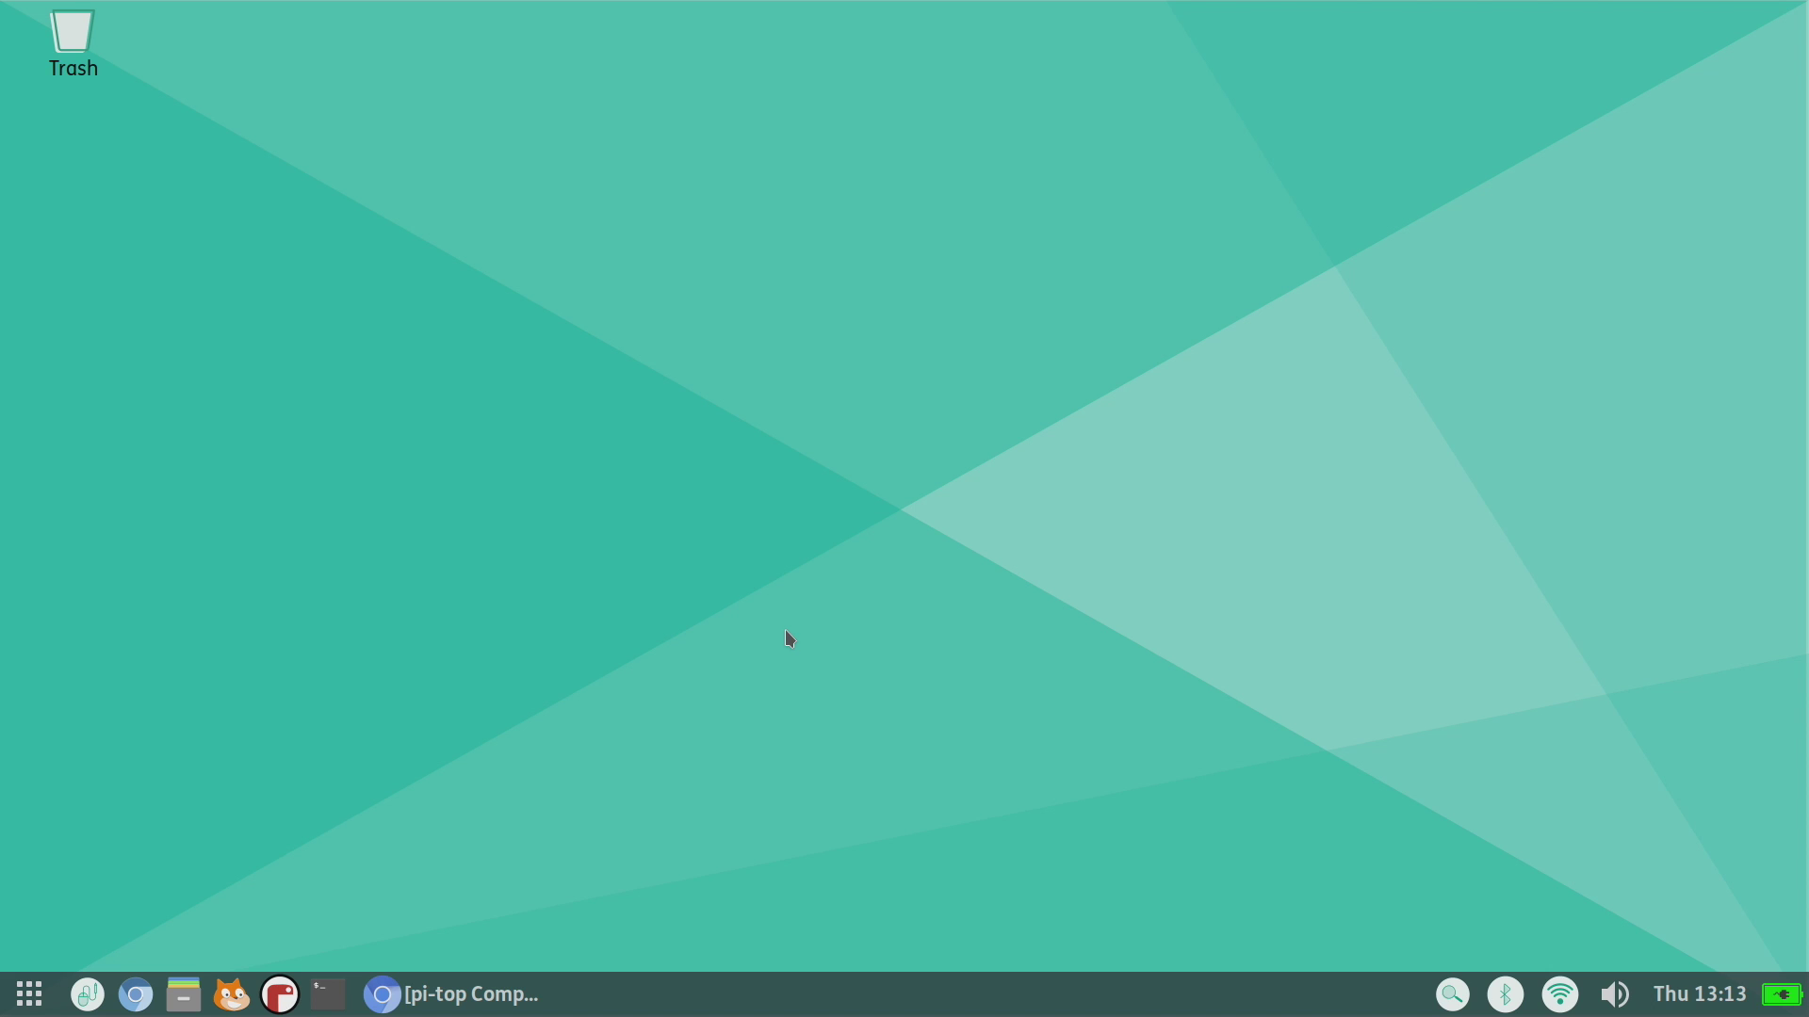
Step: Browse the Office, Internet, Sound & Video and Graphics submenus of the application menu
click(29, 1006)
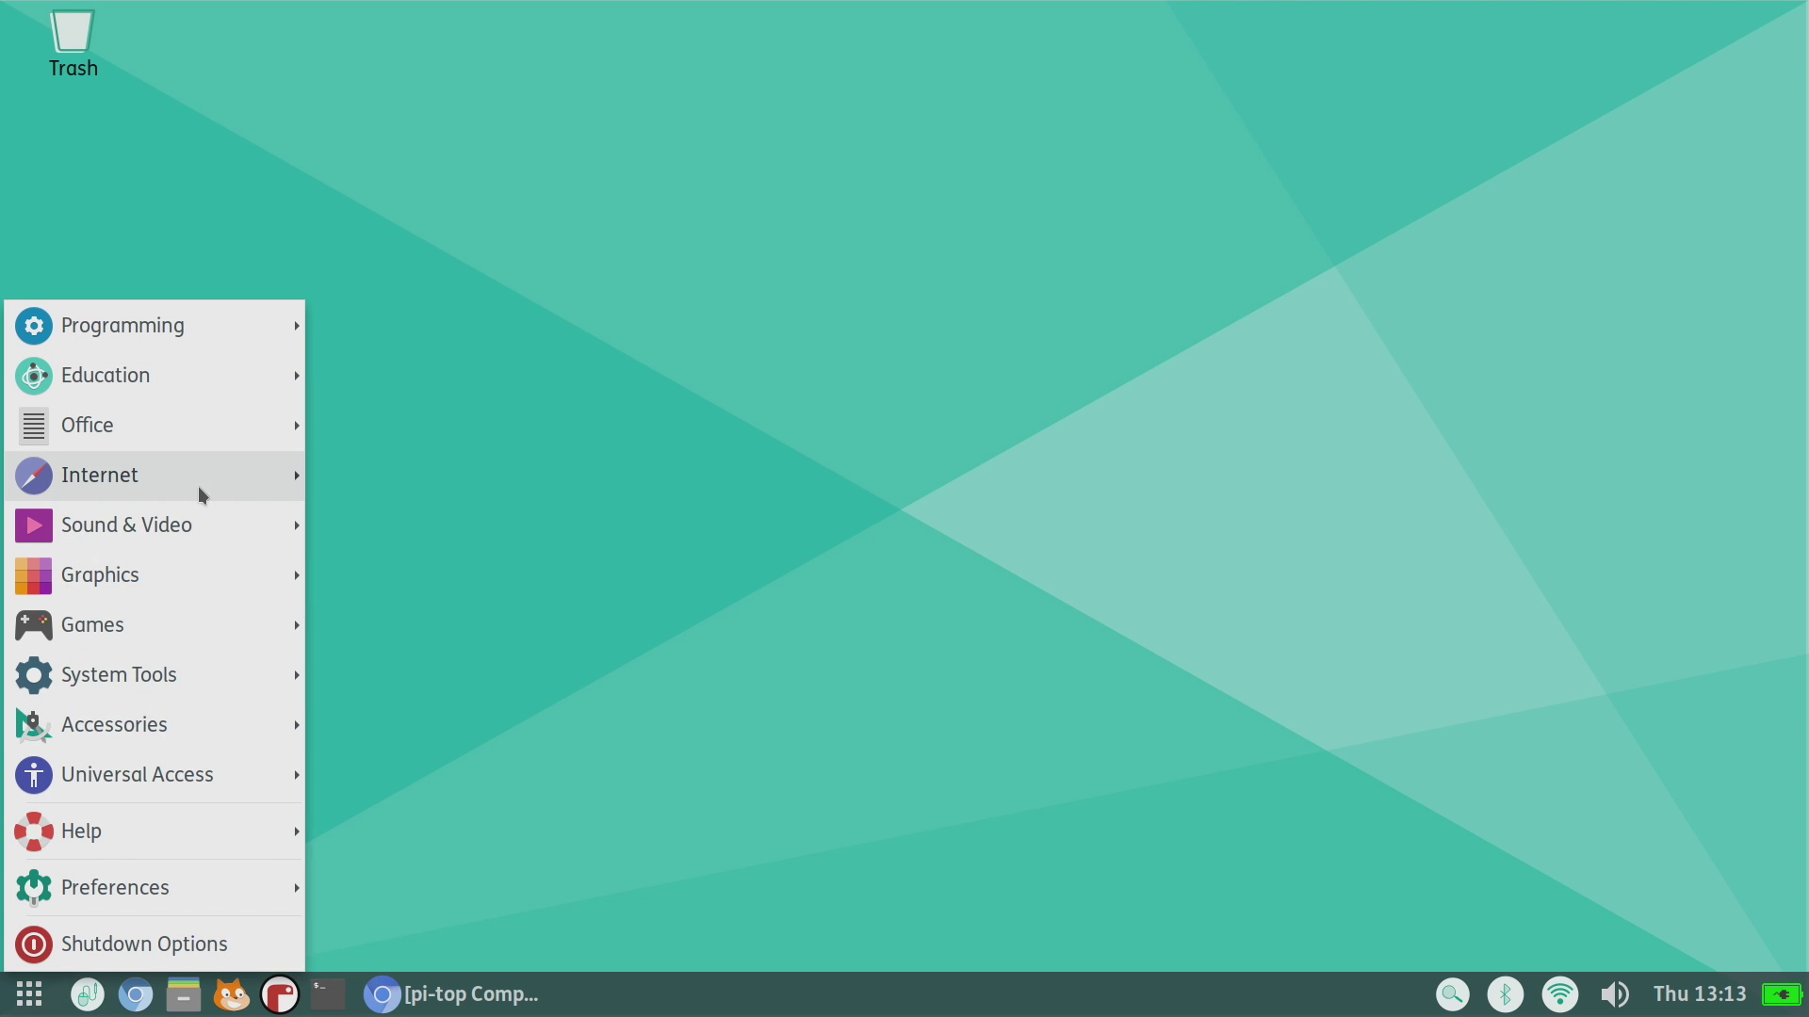
mouse_move(197, 493)
mouse_move(182, 415)
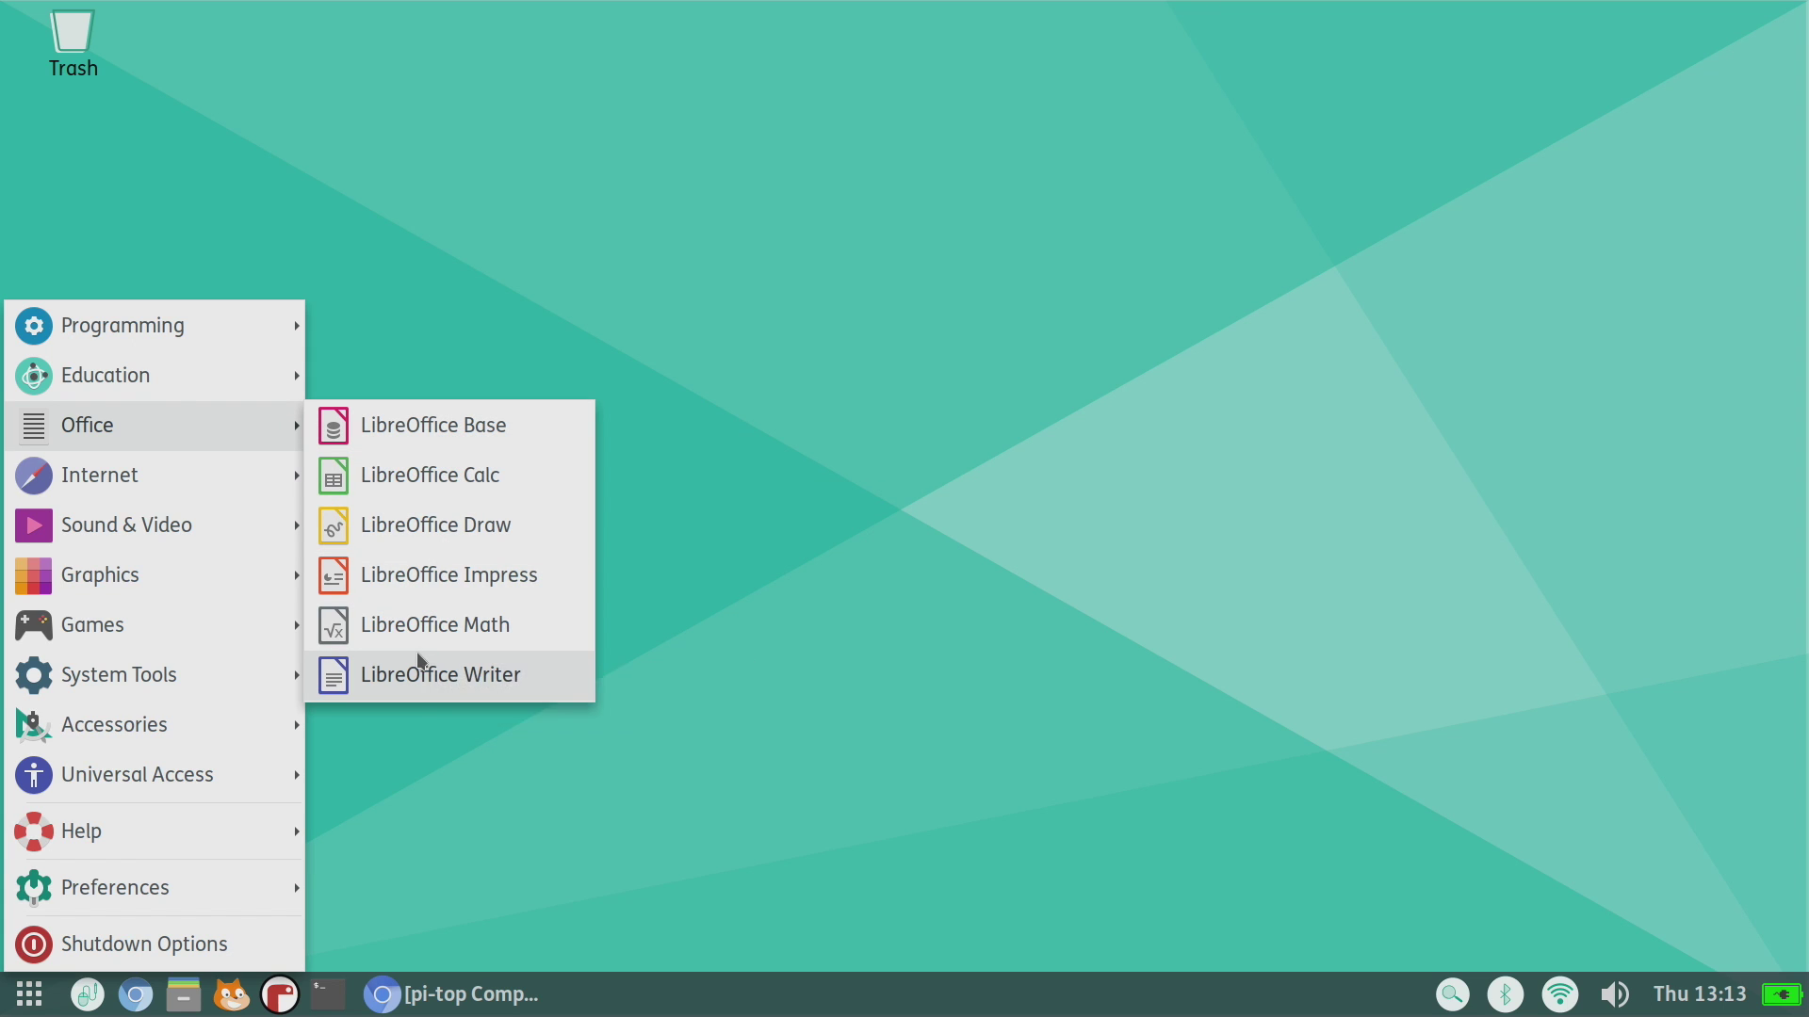
mouse_move(274, 490)
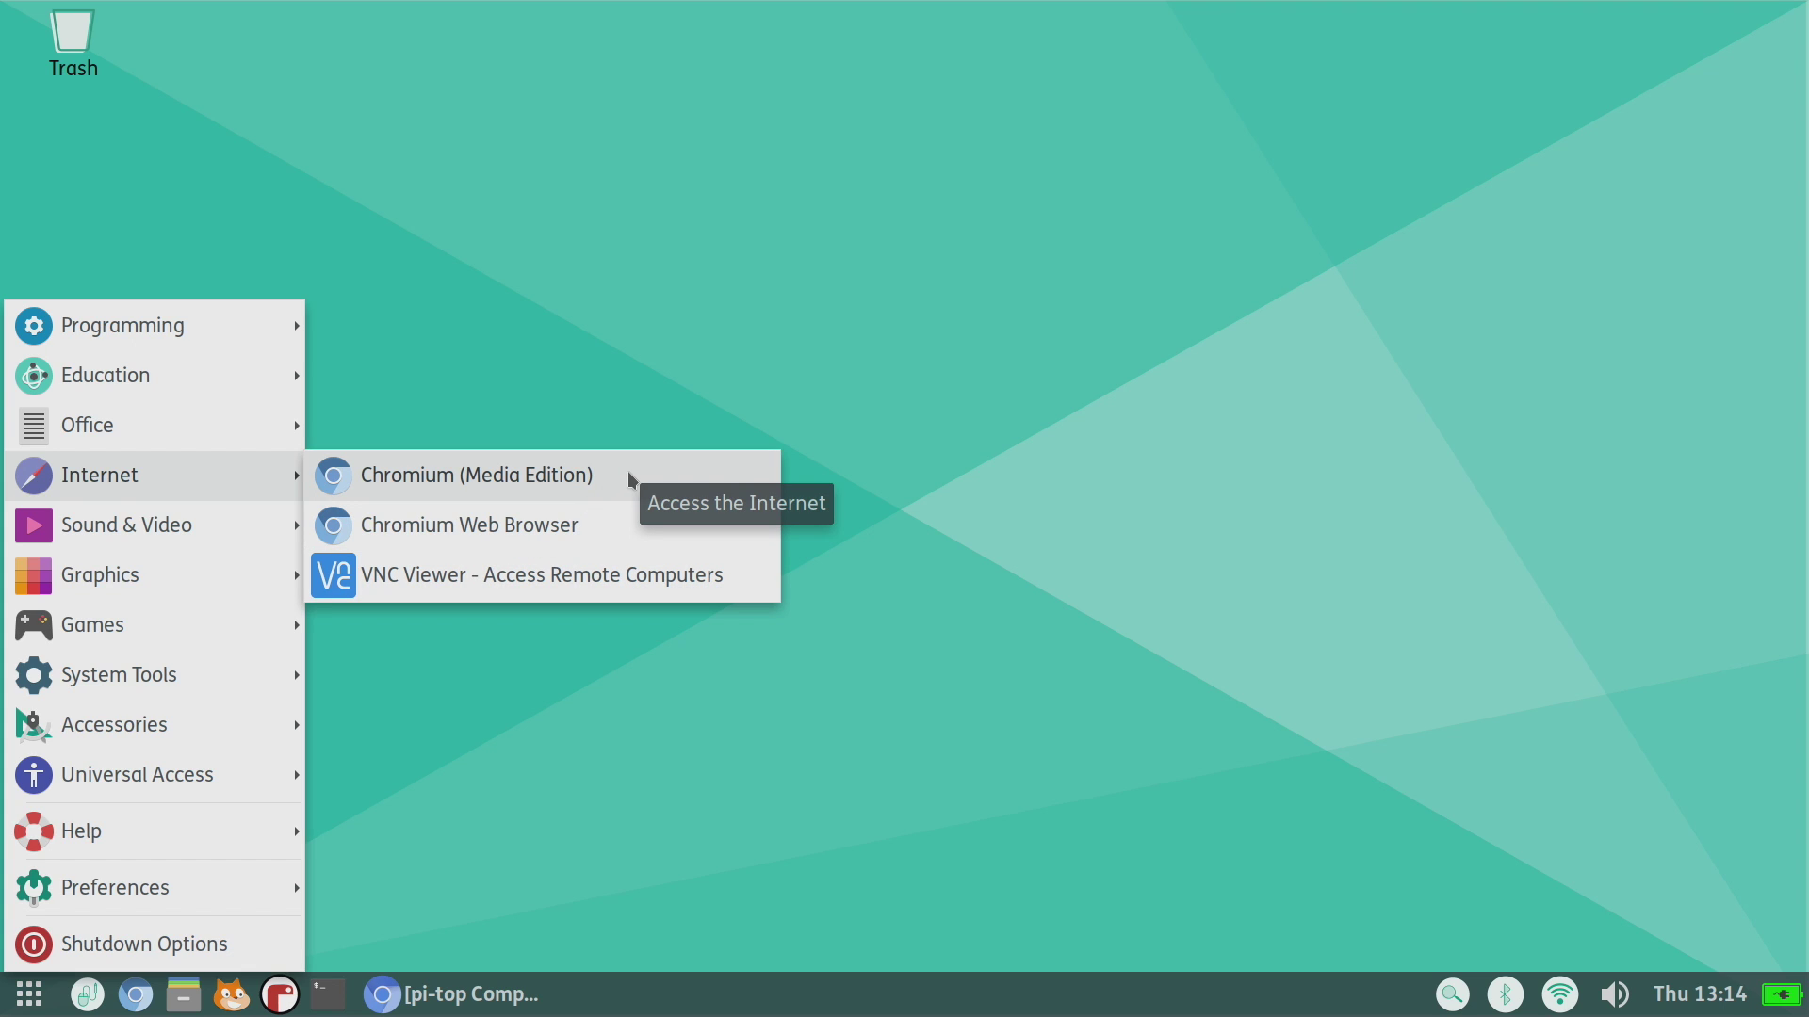
mouse_move(222, 521)
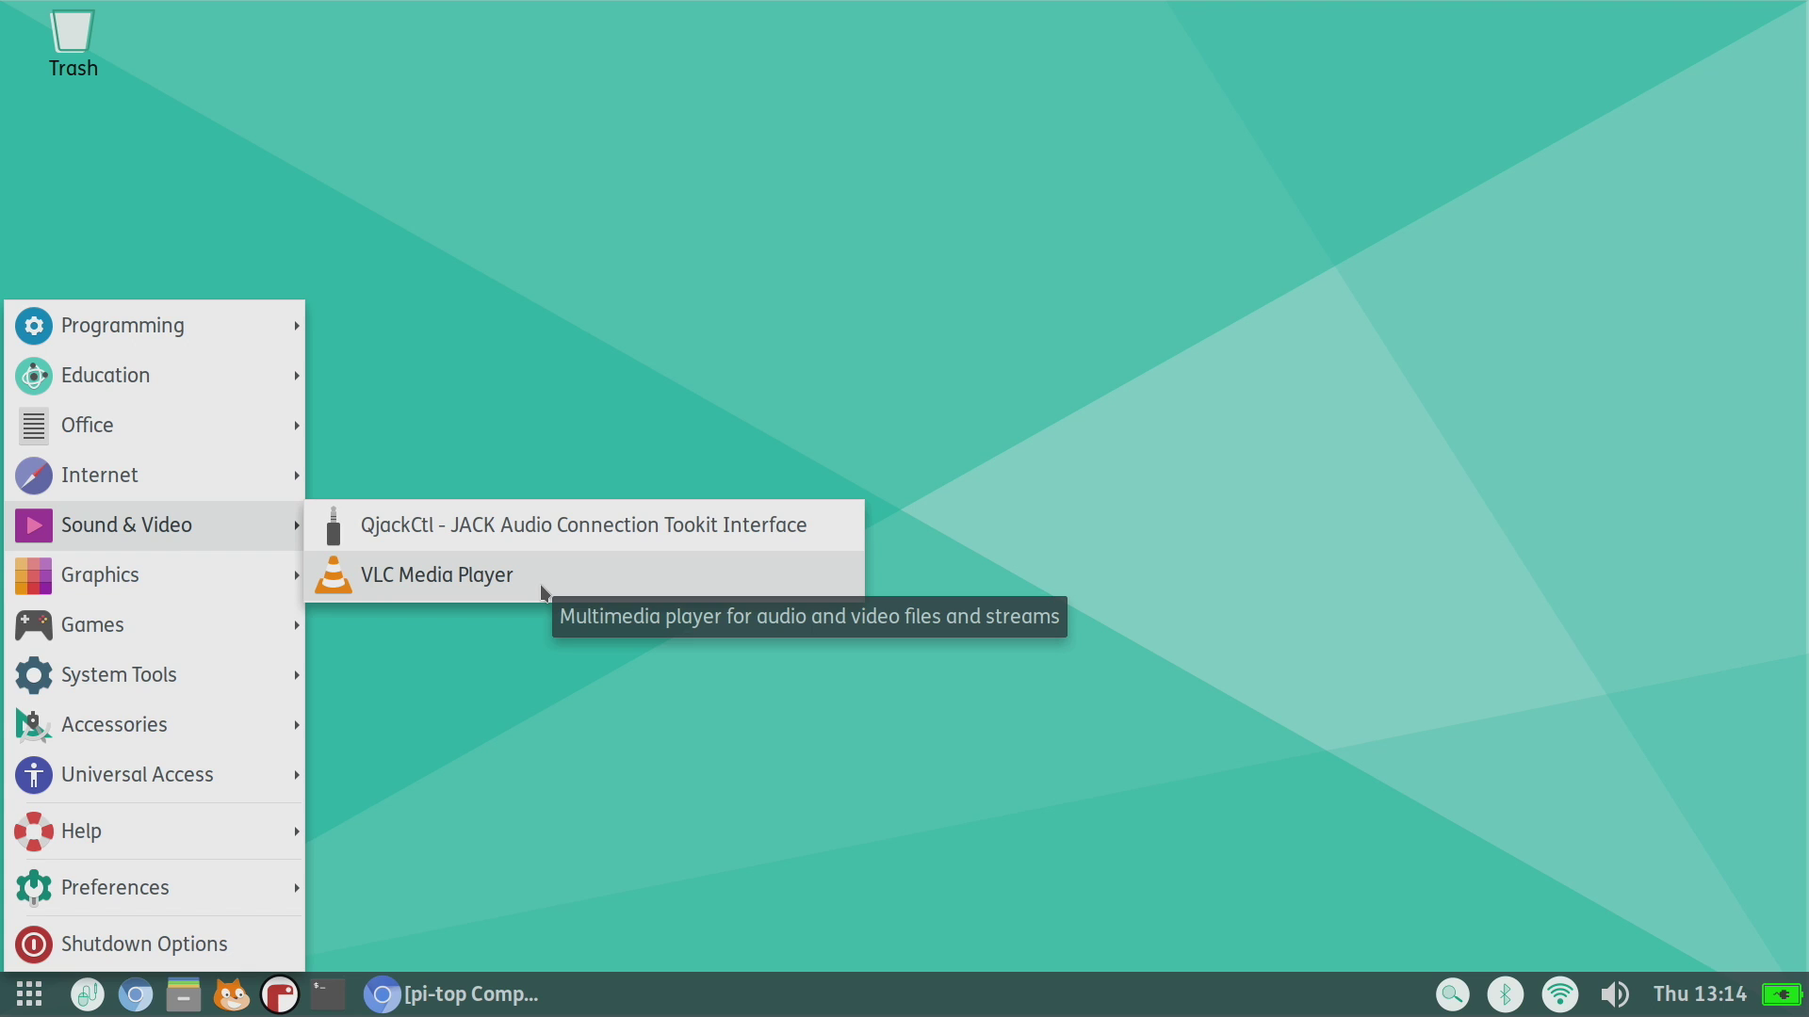
Step: Launch GIMP from the Graphics menu, move its window higher, then close it
mouse_move(194, 589)
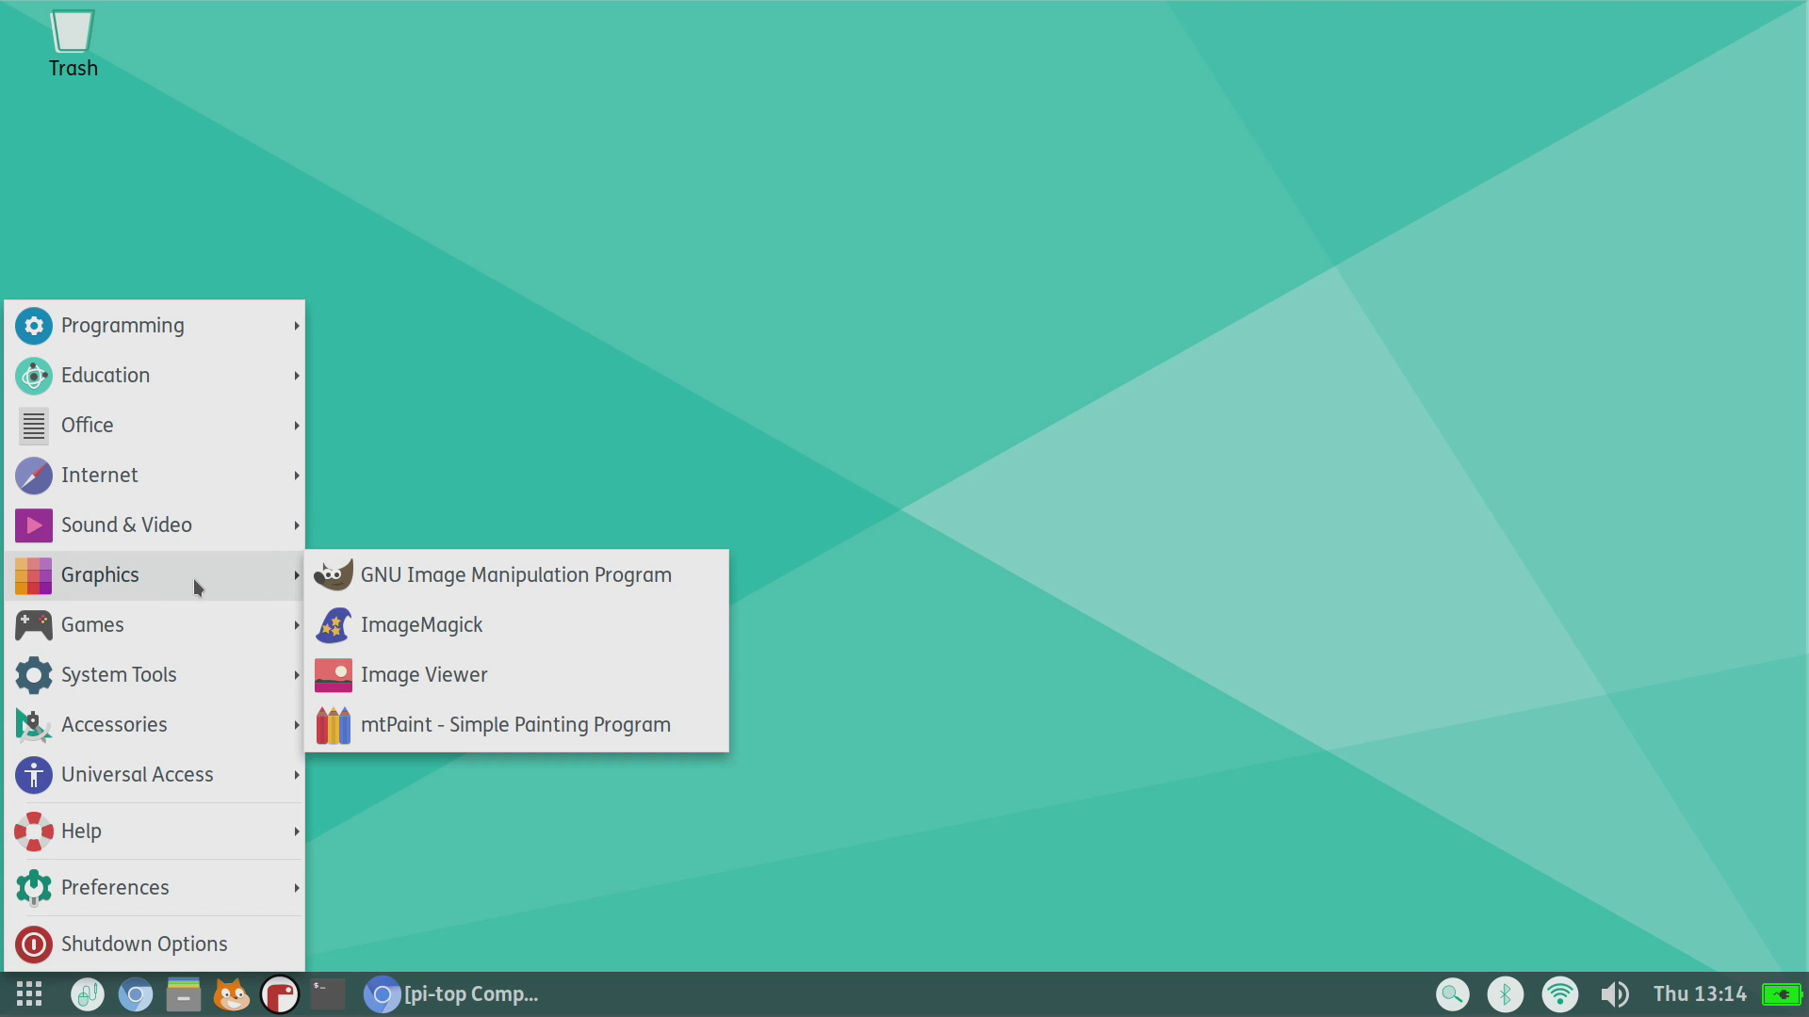
click(399, 577)
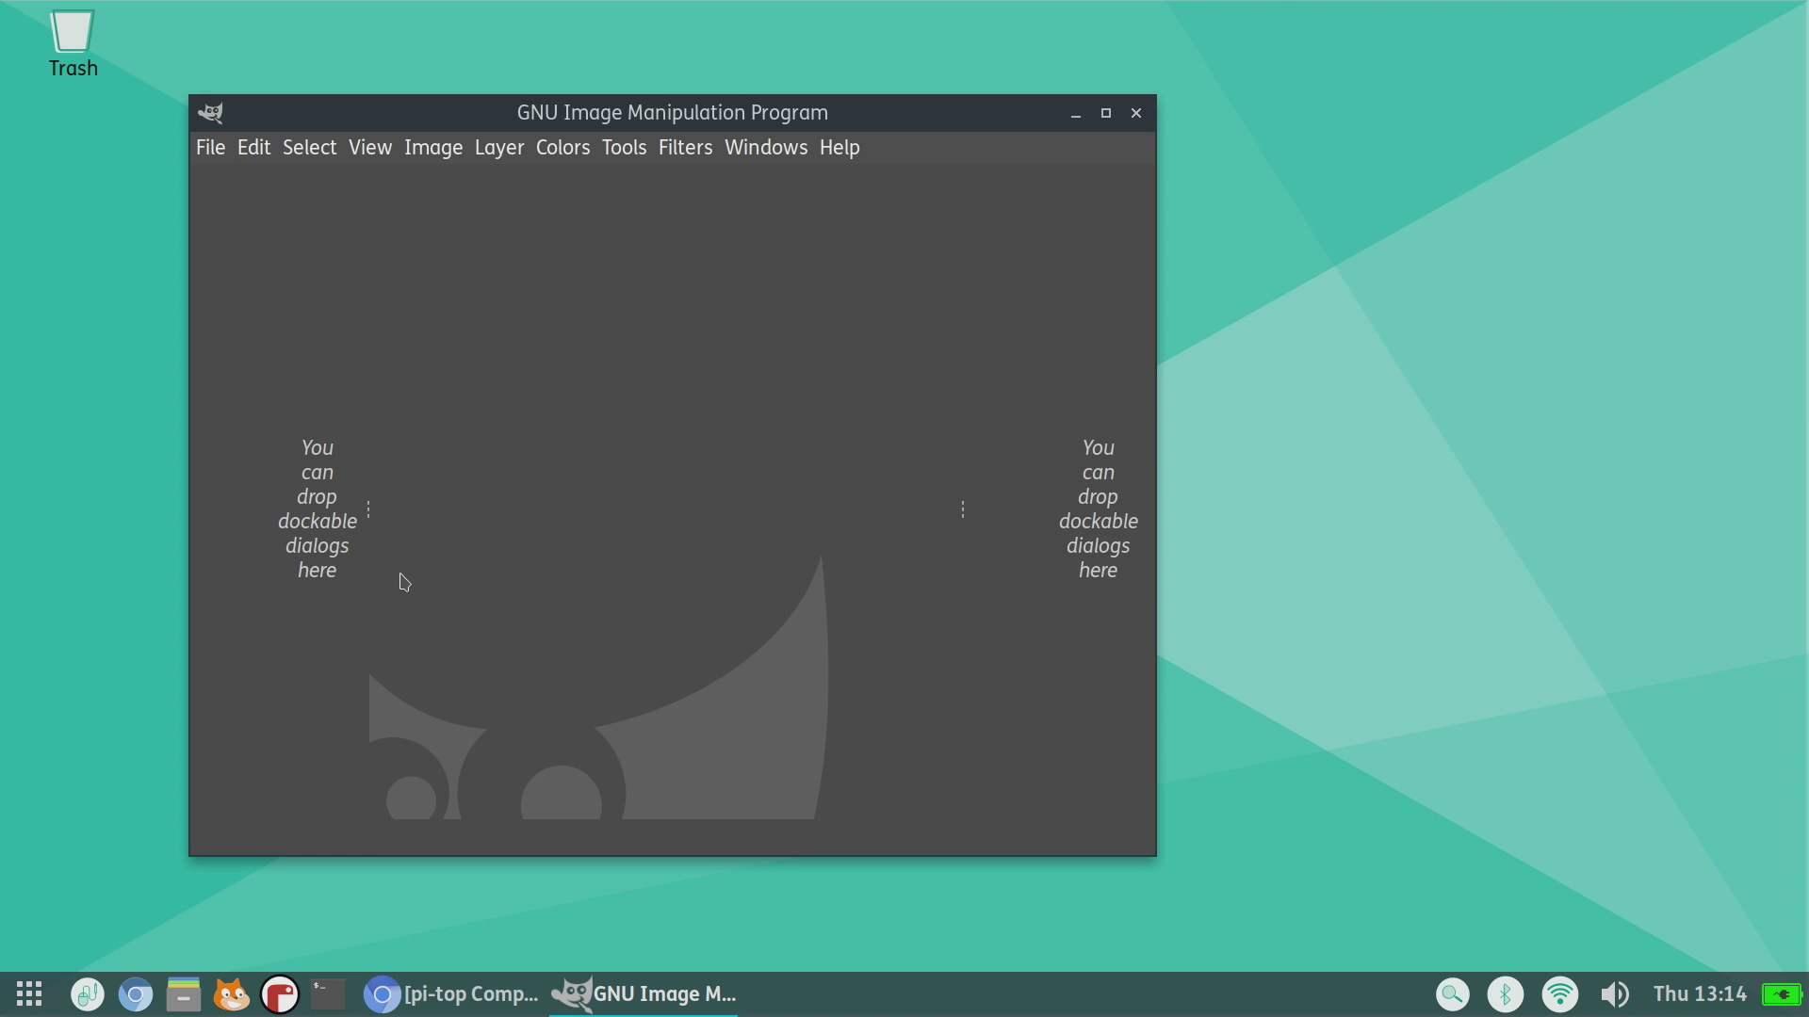
drag(517, 116, 718, 66)
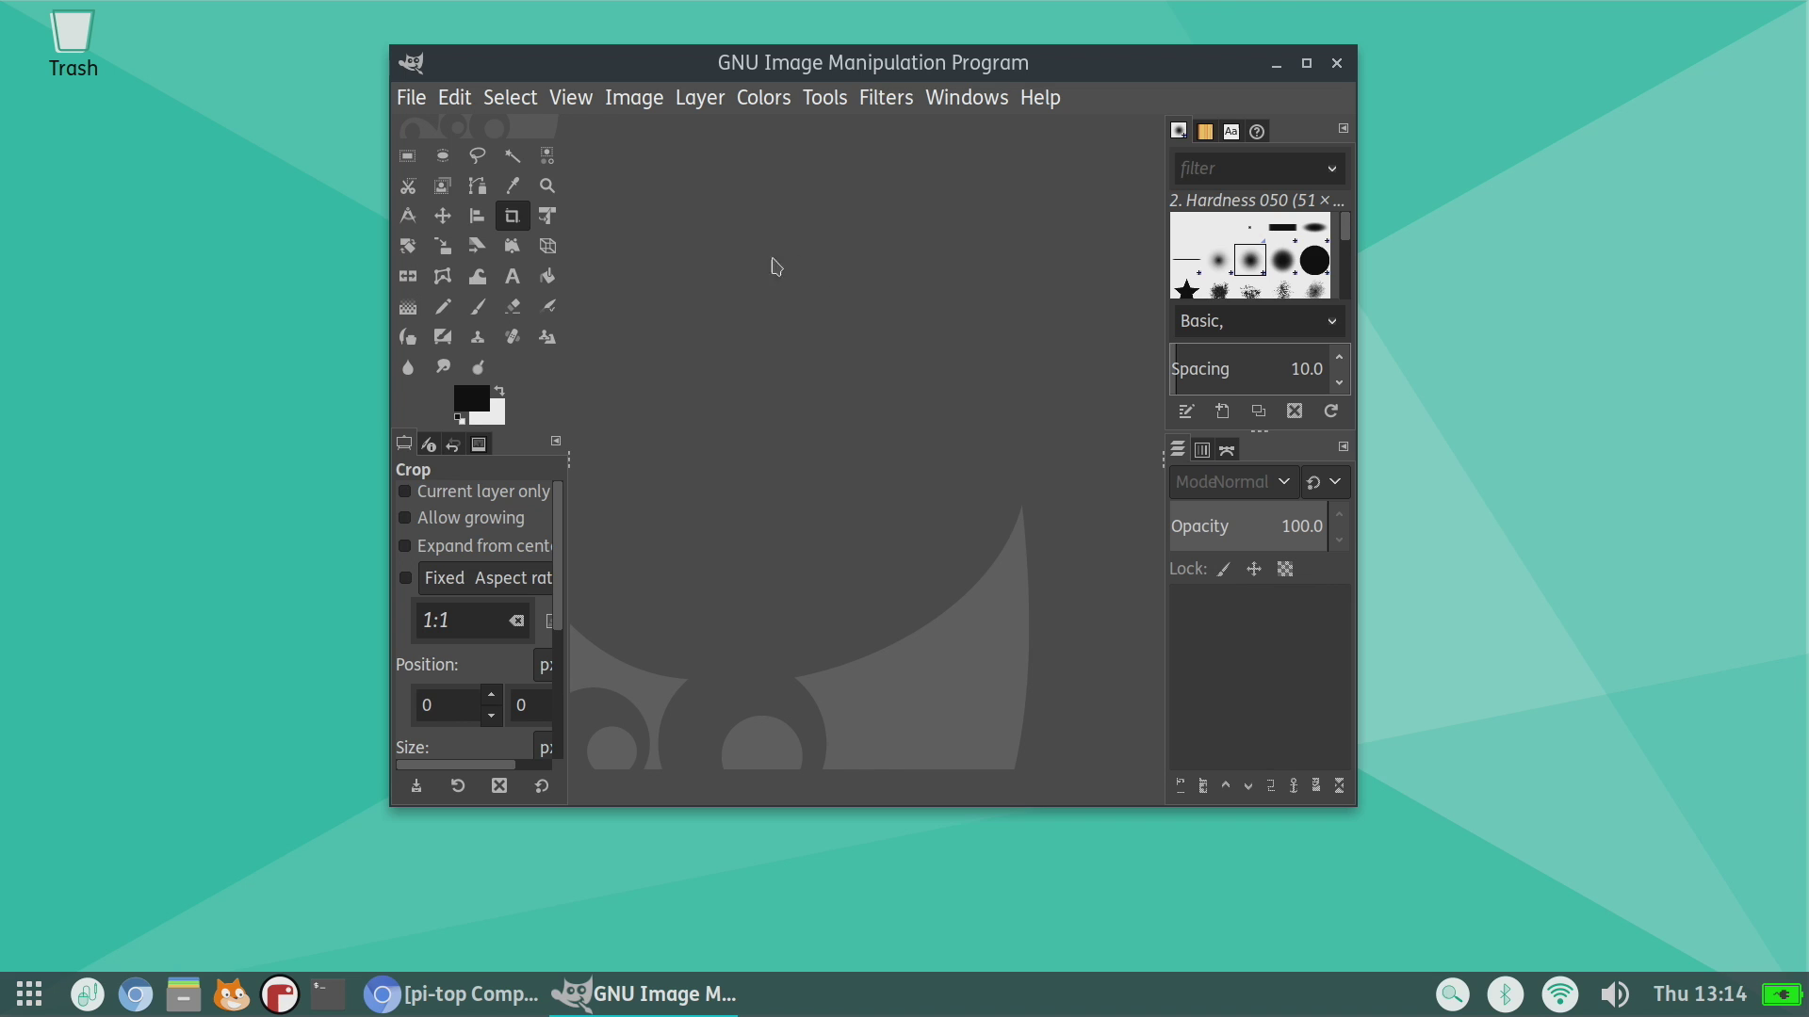
click(1339, 65)
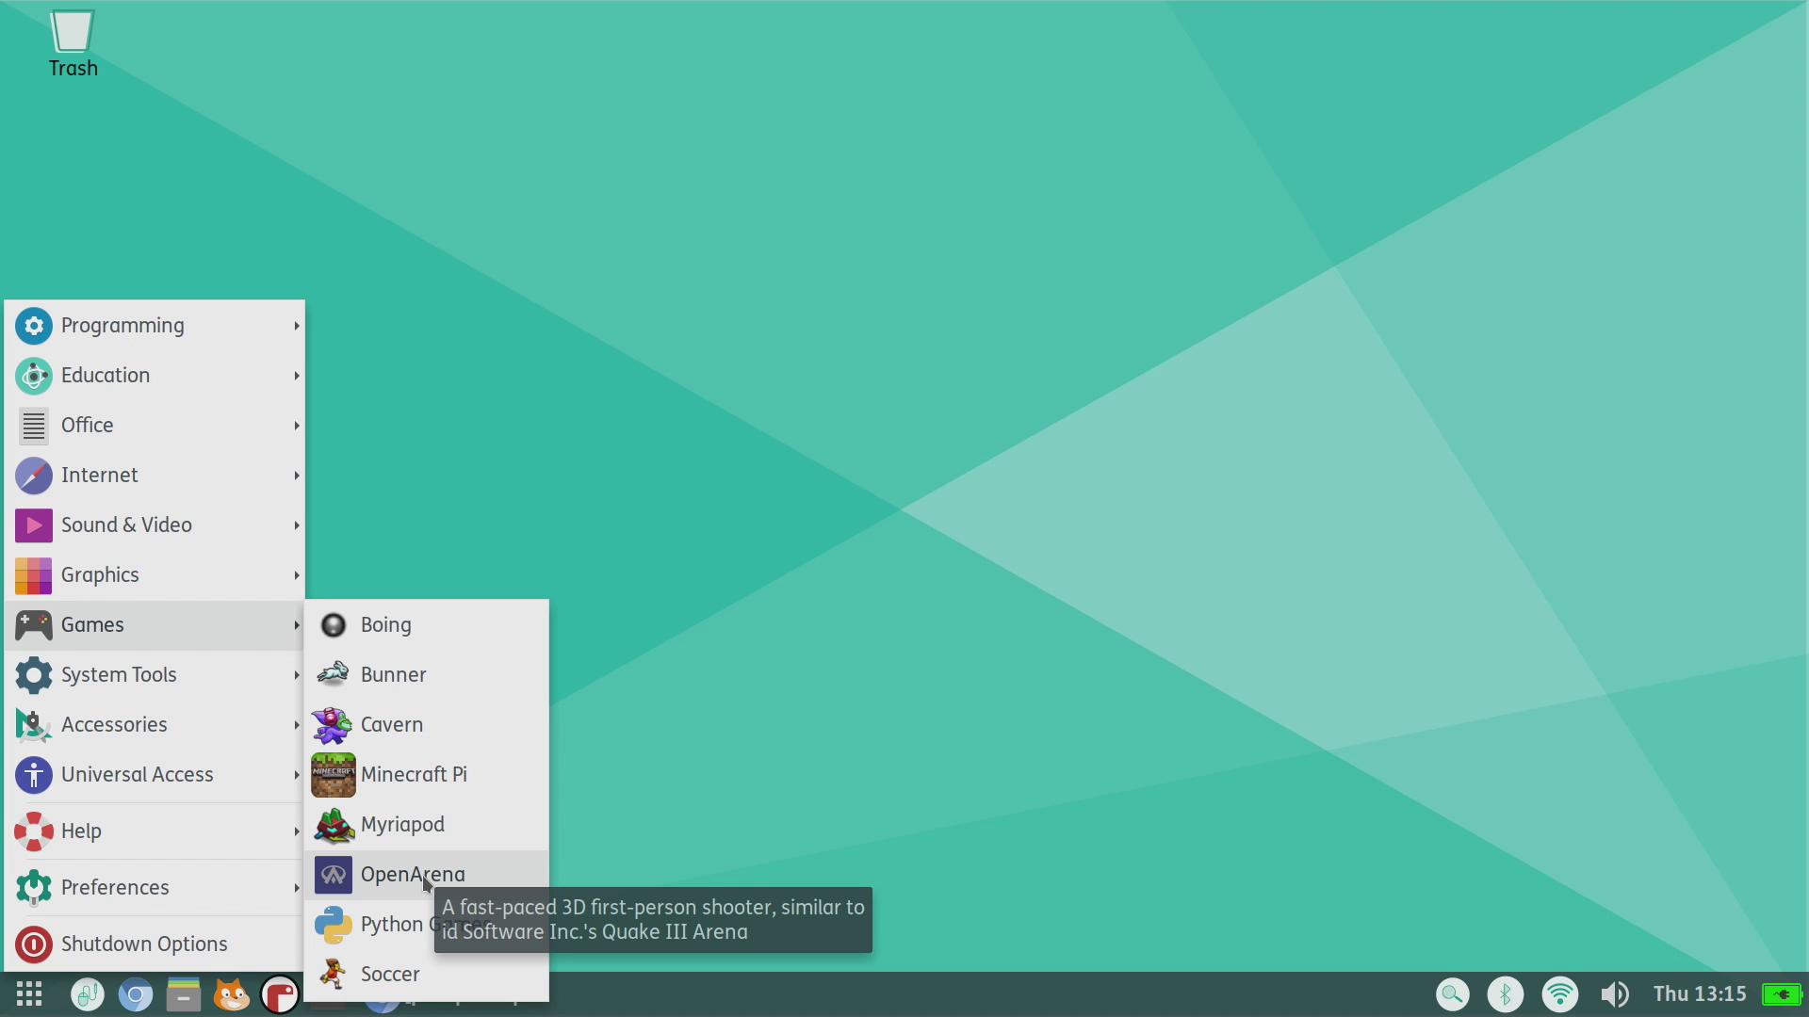
Step: Run System Tools > Check For Updates, then reopen the application menu at System Tools
mouse_move(141, 695)
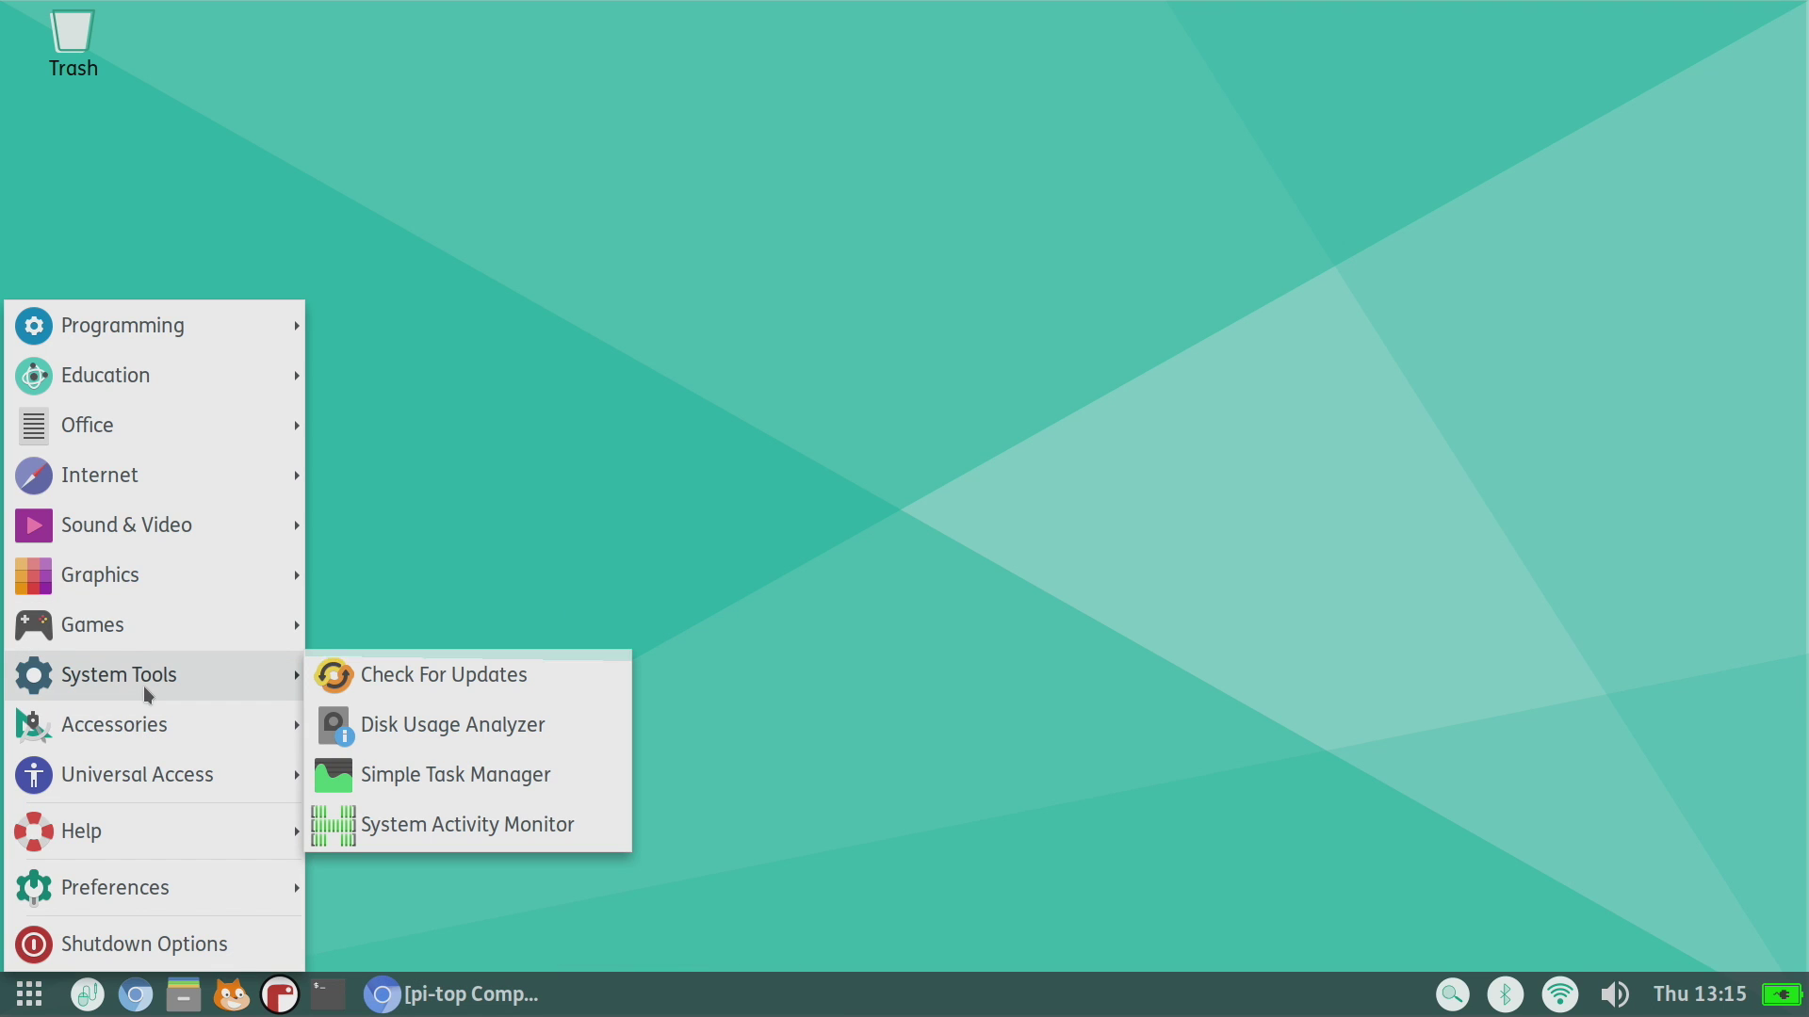
click(428, 682)
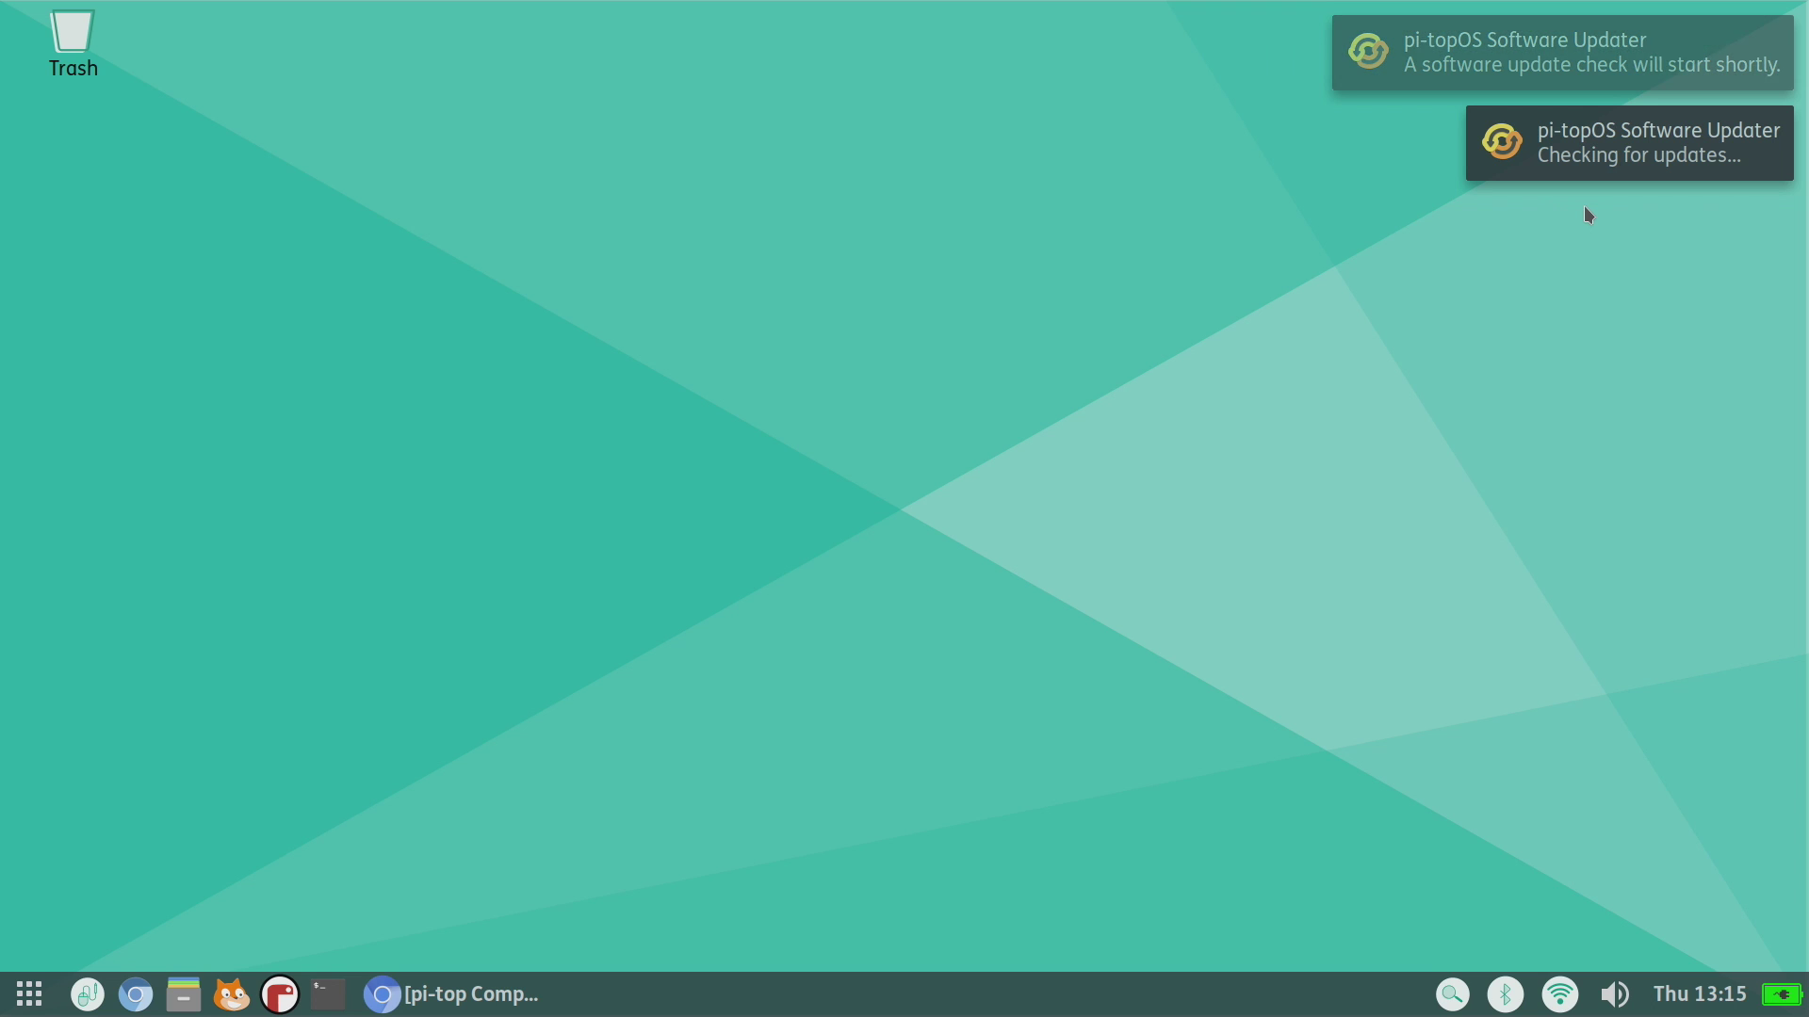
click(28, 994)
mouse_move(160, 665)
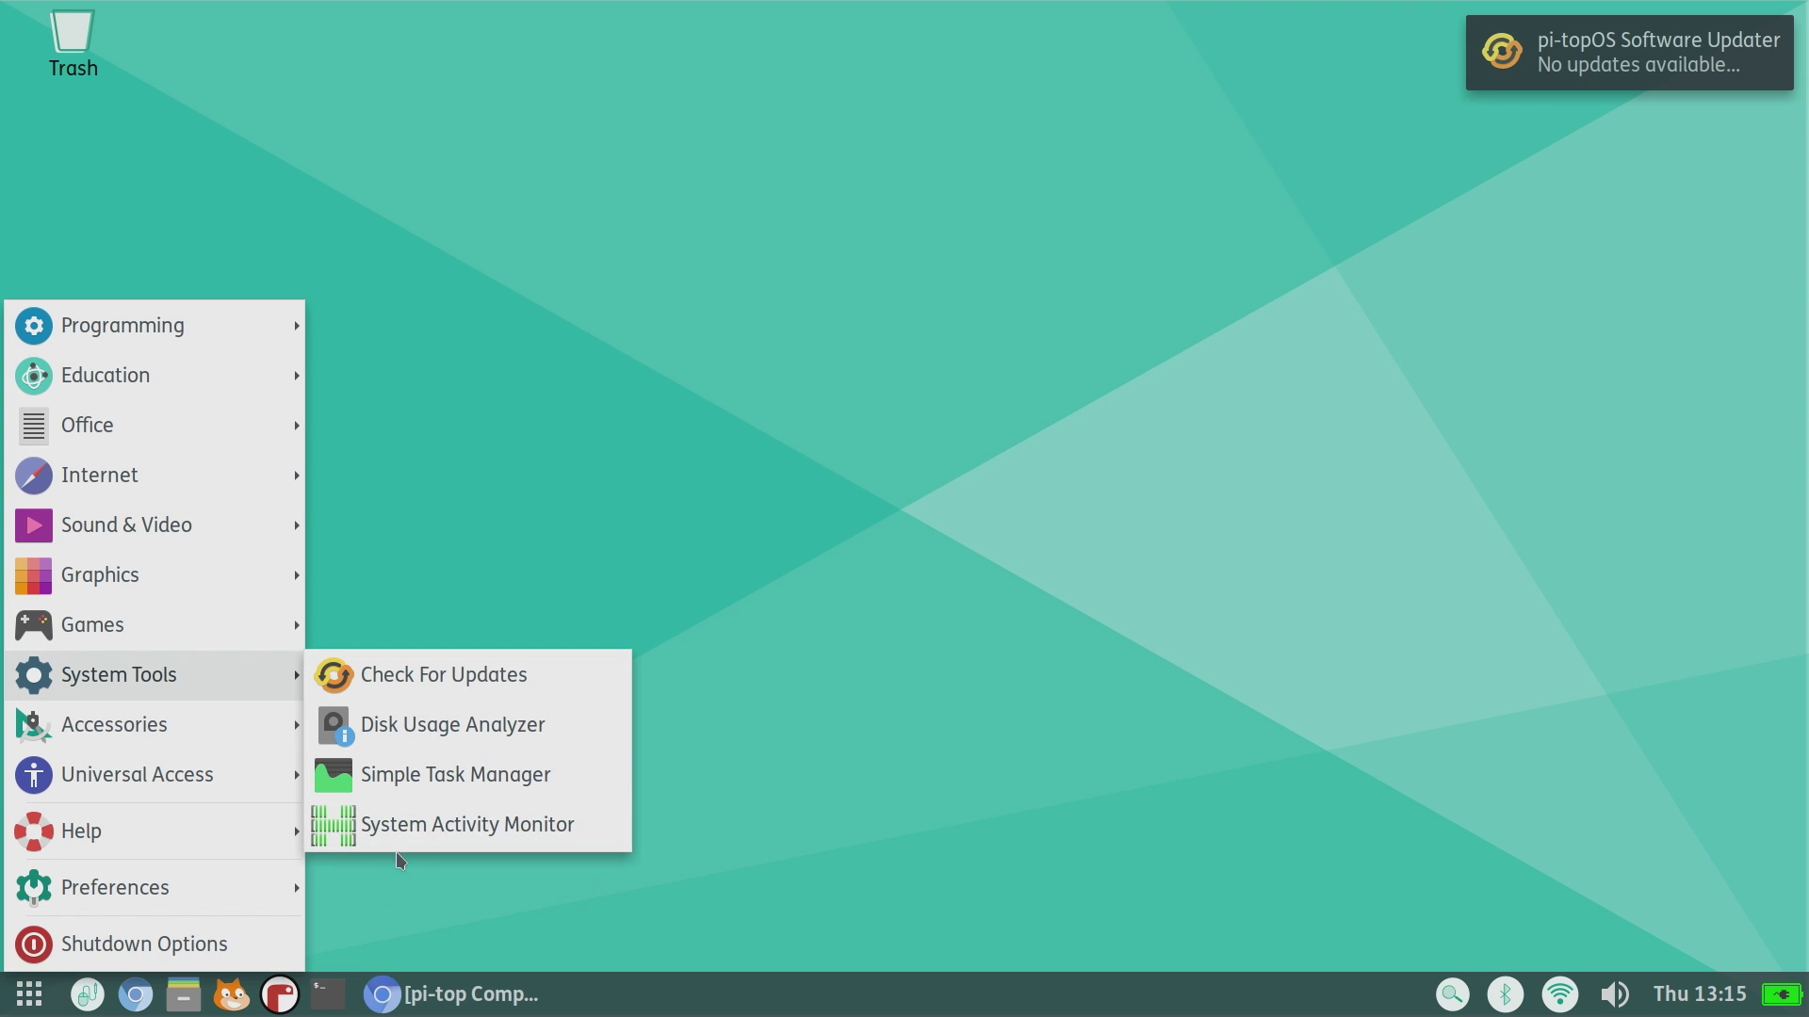
Step: Launch Simple Task Manager, move it to the upper right, and open Help > pi-top Help
click(421, 782)
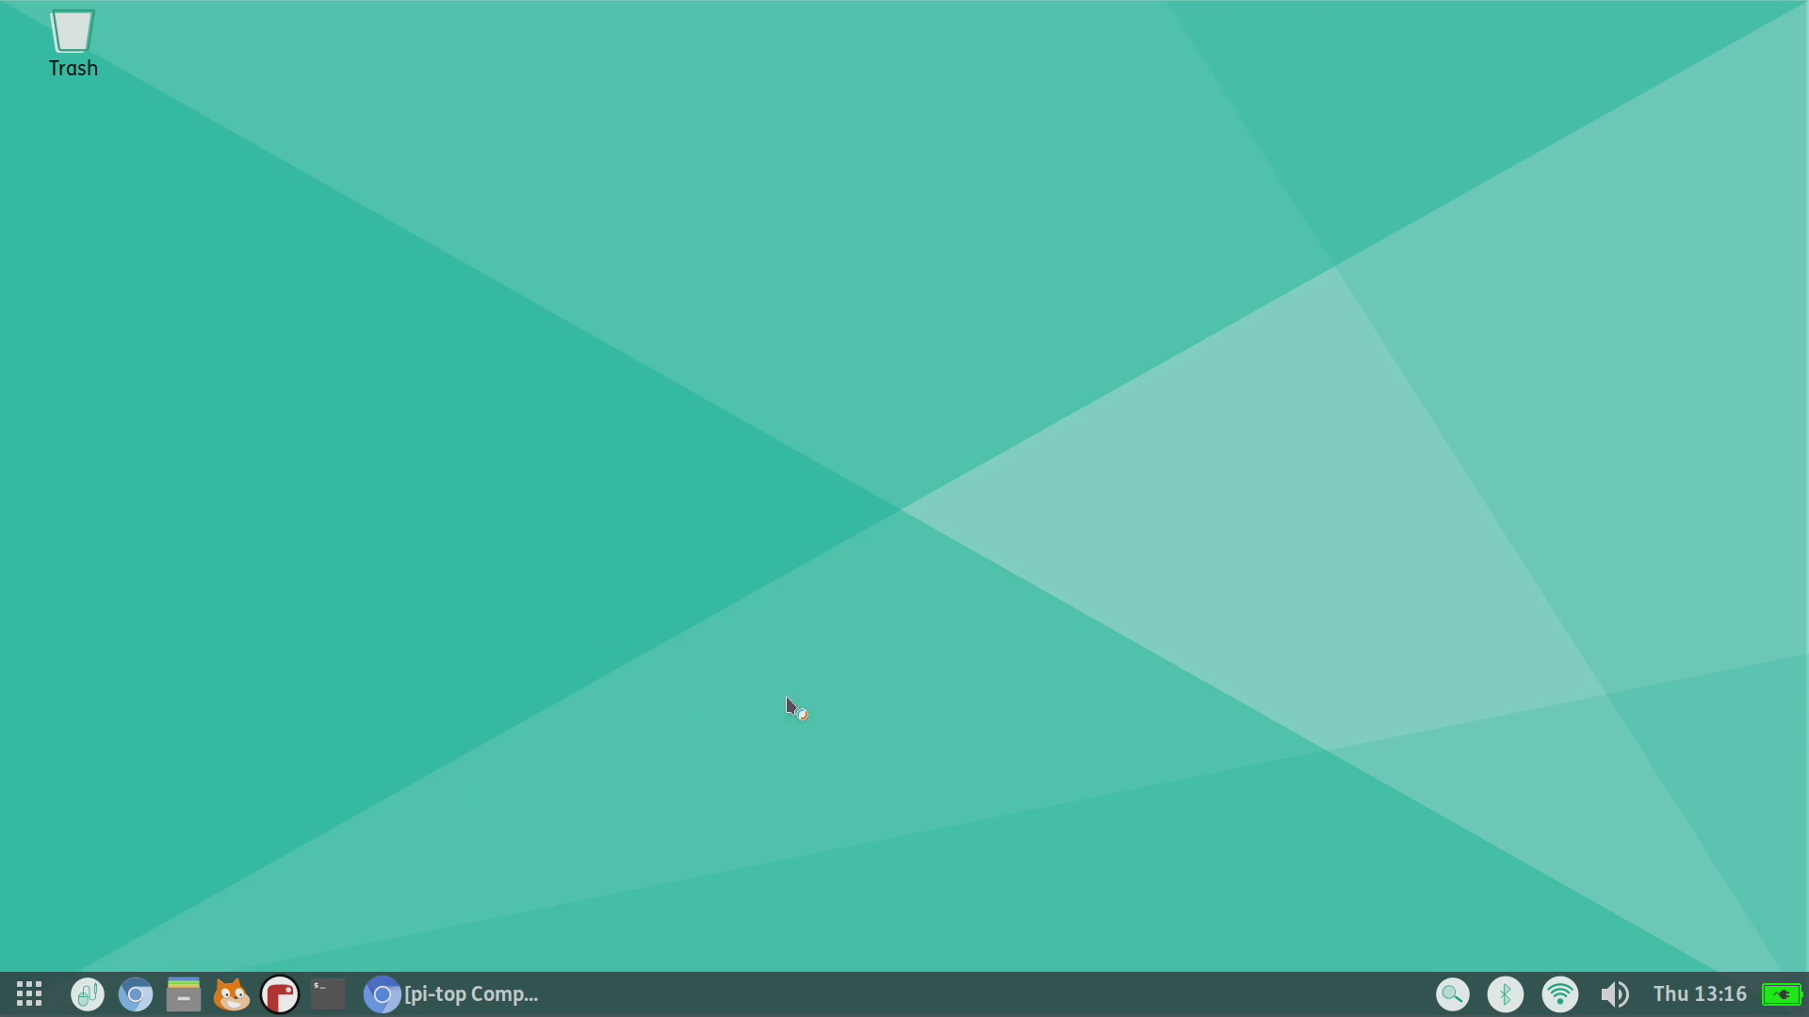
drag(863, 311, 1228, 193)
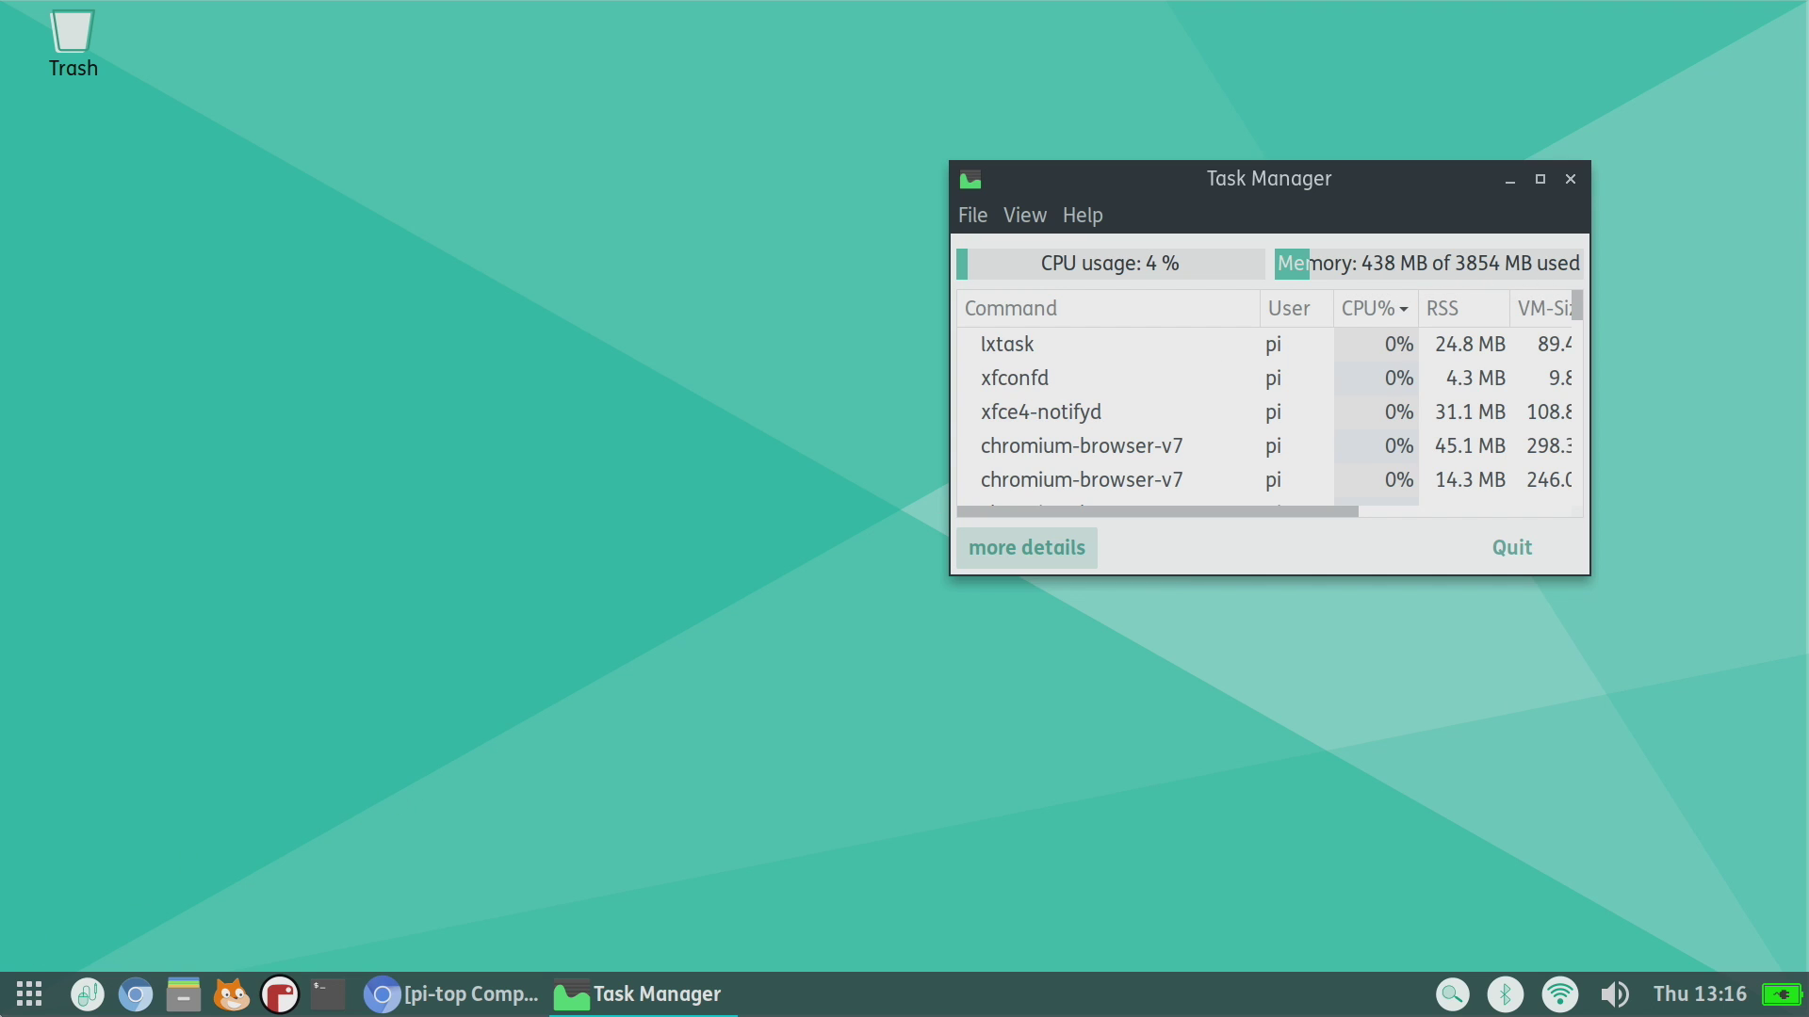
click(29, 994)
mouse_move(213, 730)
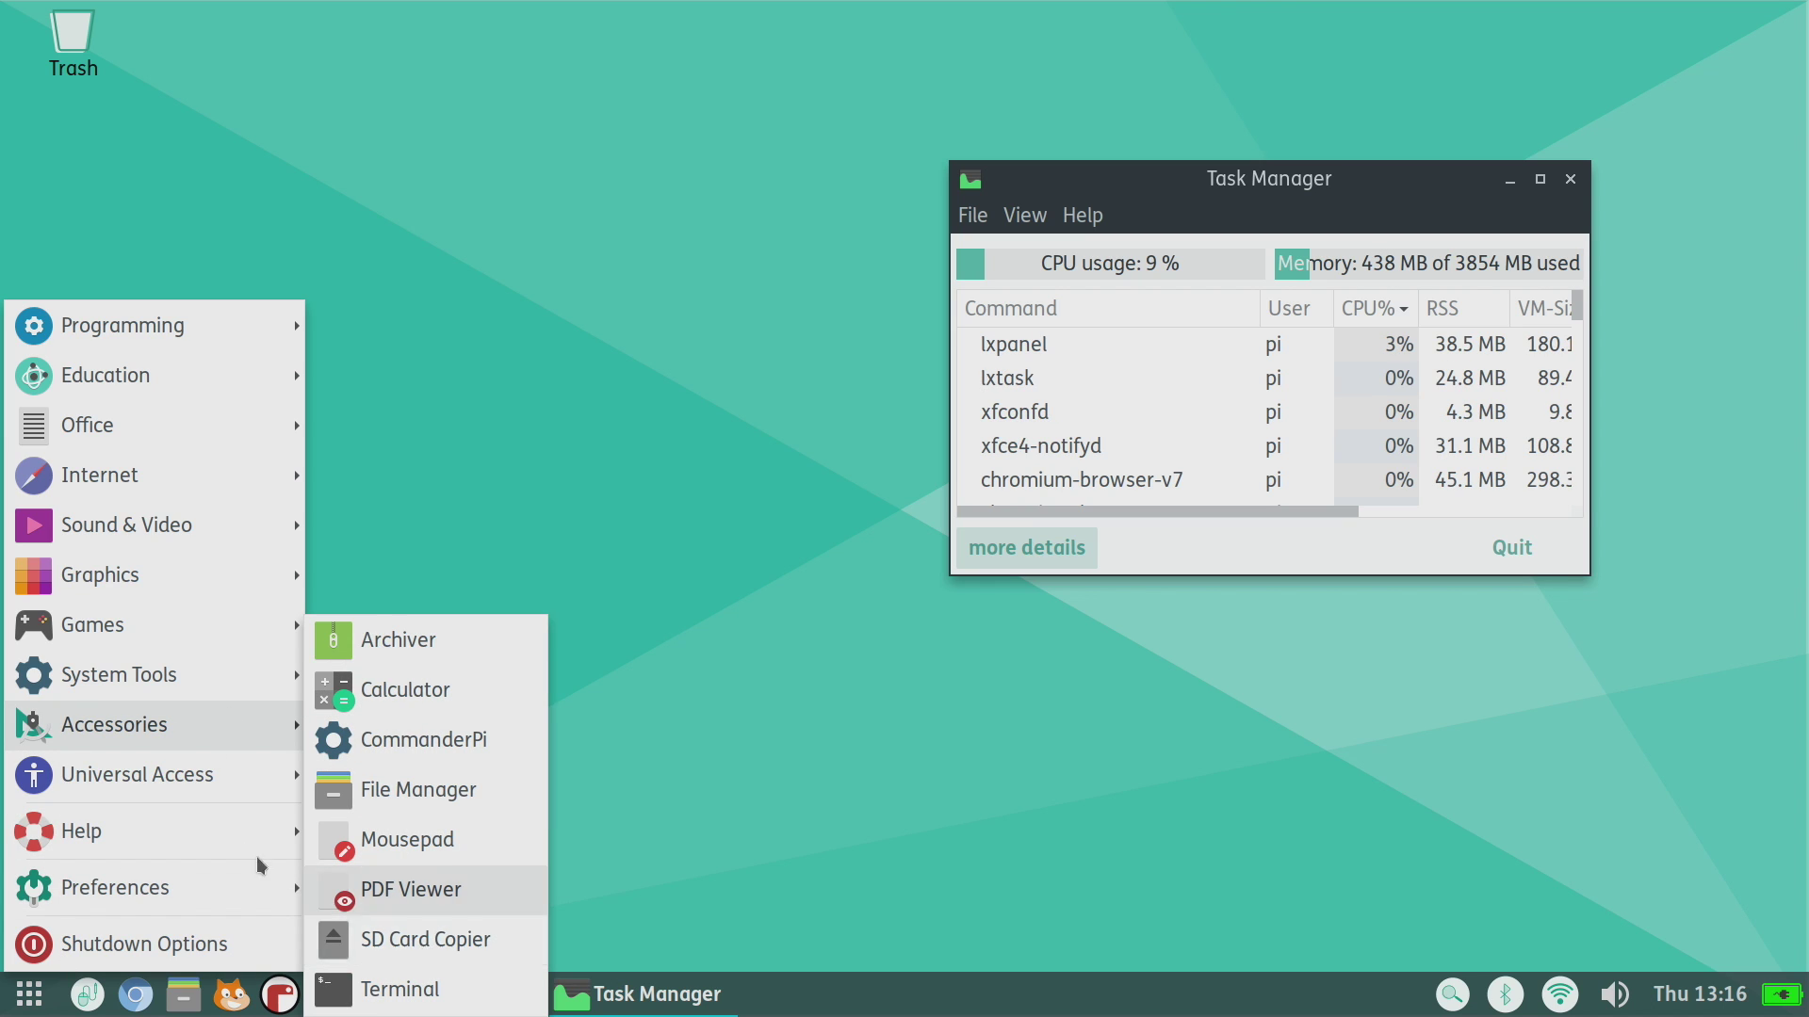
mouse_move(182, 856)
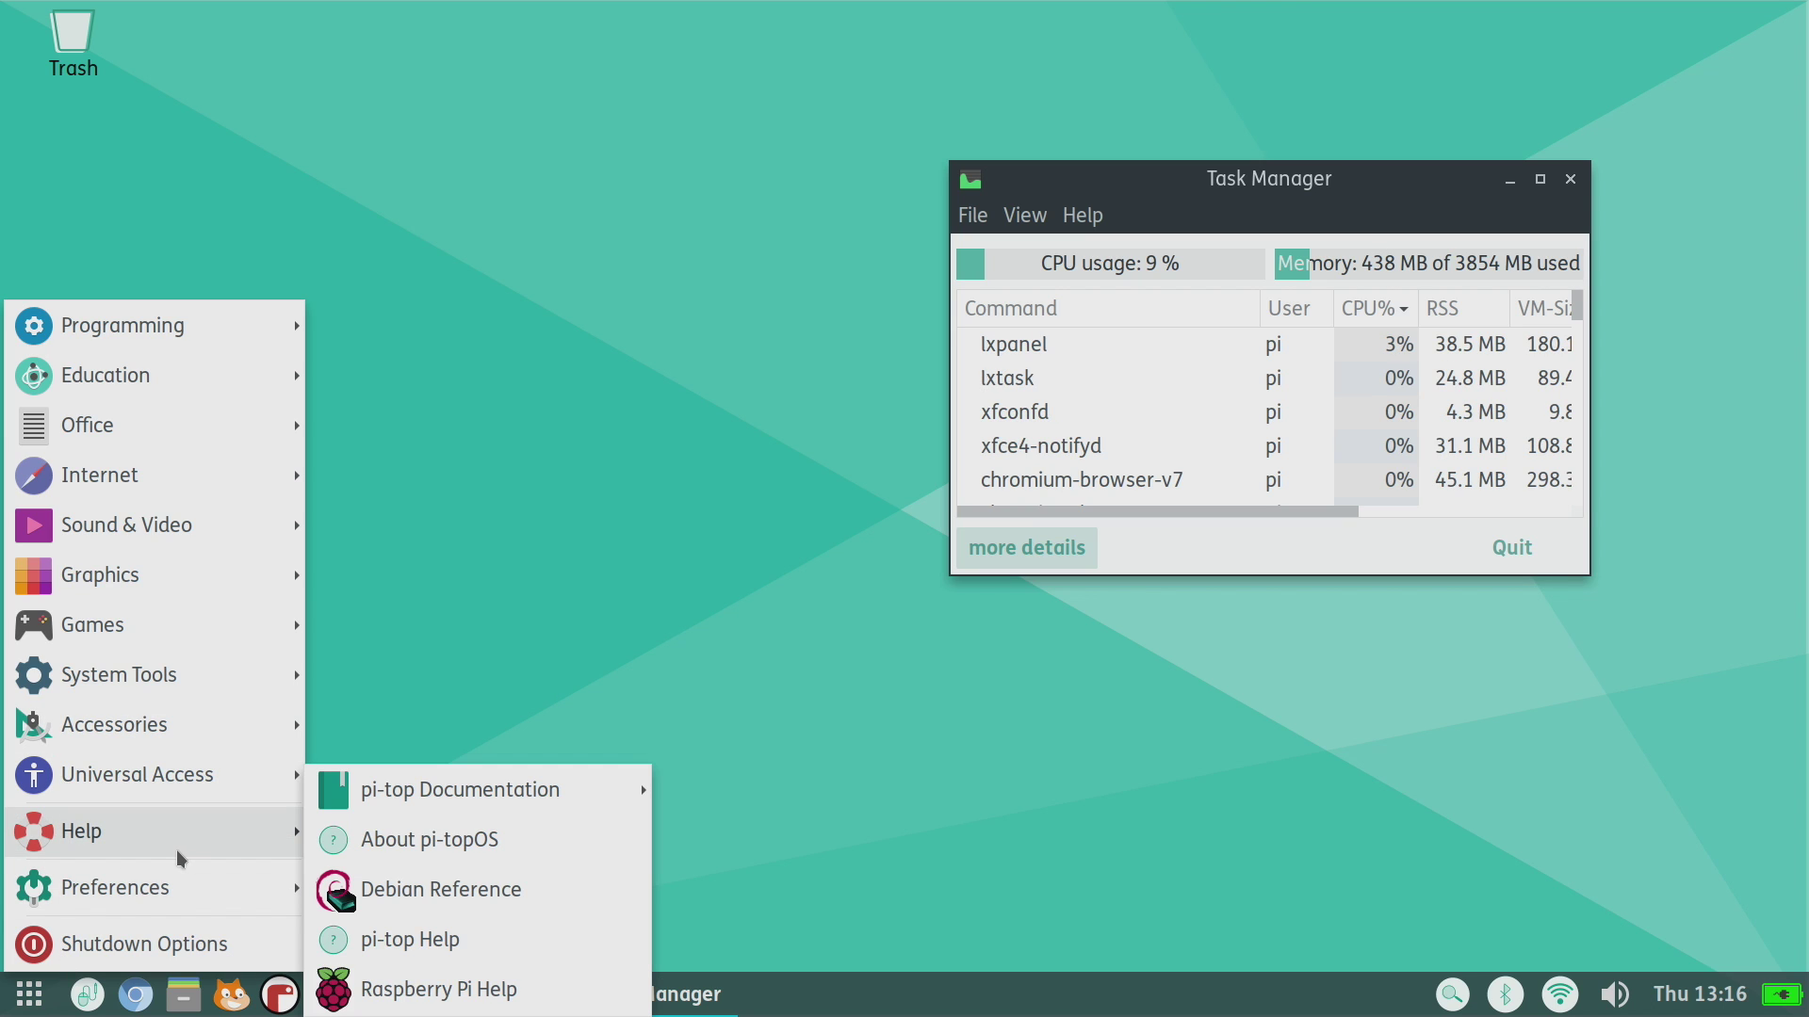
click(452, 953)
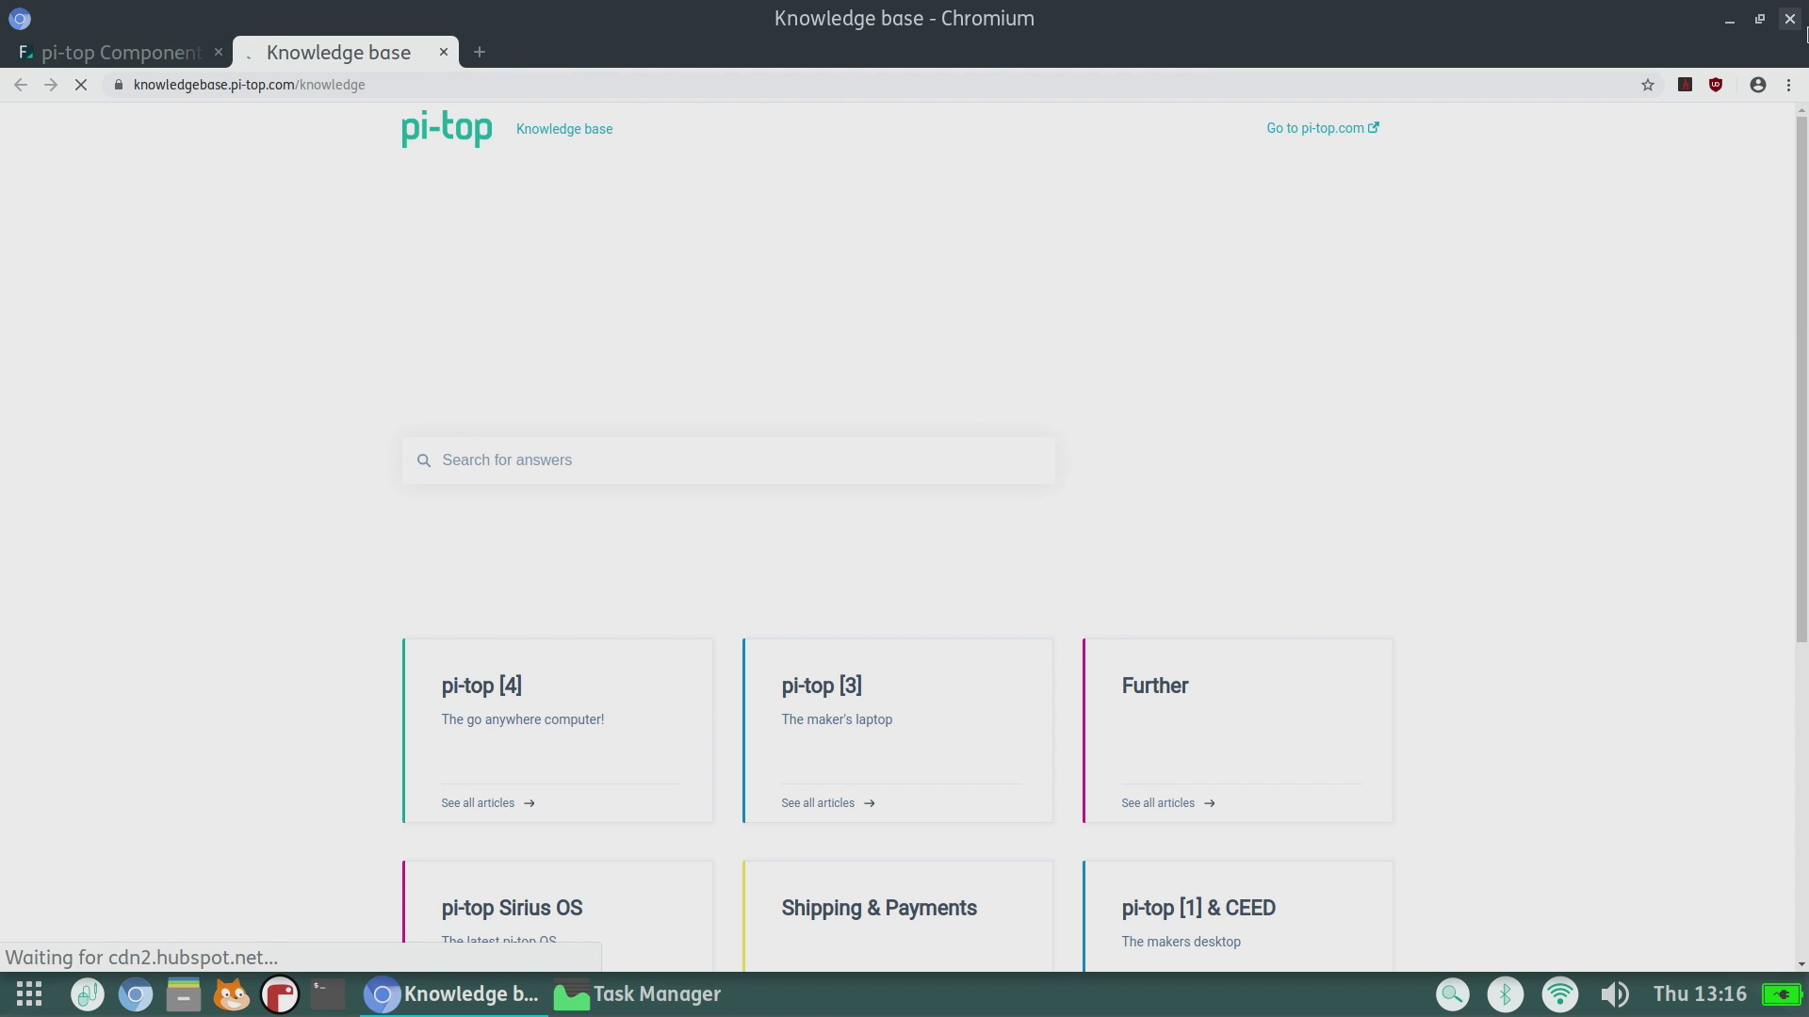
Step: Minimize Chromium and drag the Task Manager to the centre of the desktop
click(452, 994)
drag(1137, 165, 792, 114)
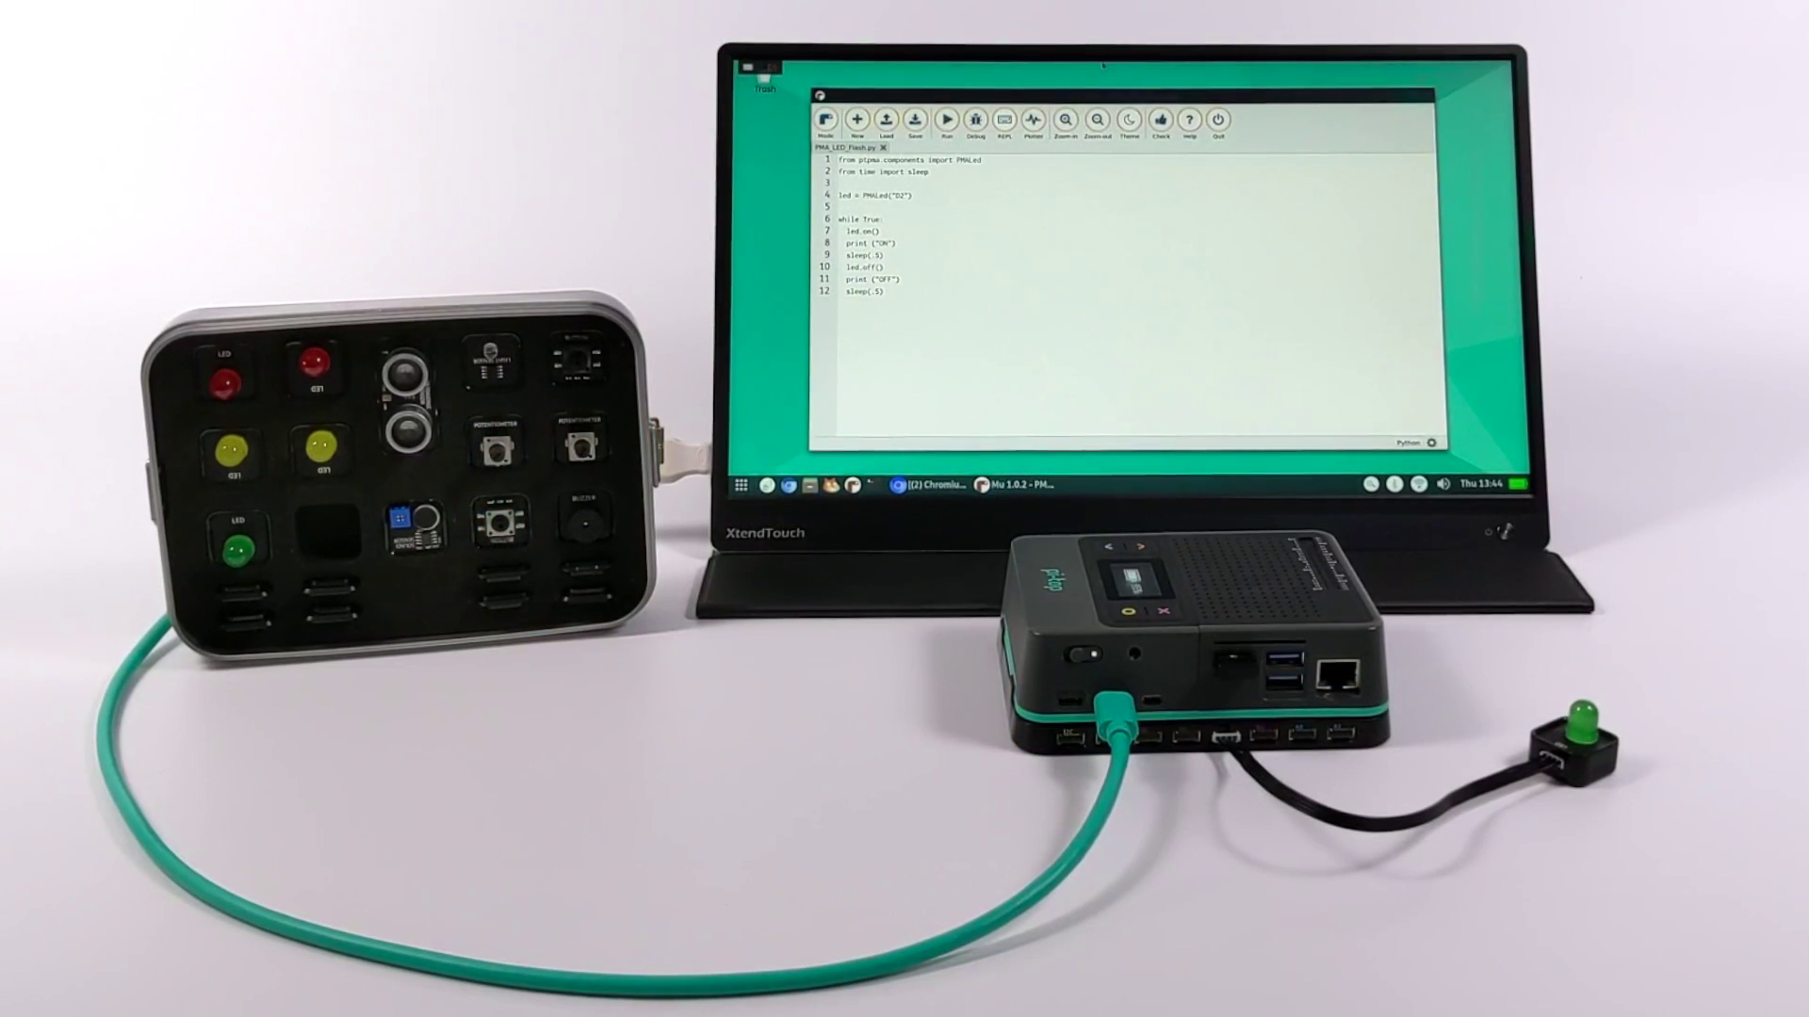
Step: Run PMA_LED_Flash.py in Mu so the LED blinks and ON/OFF messages print
click(947, 119)
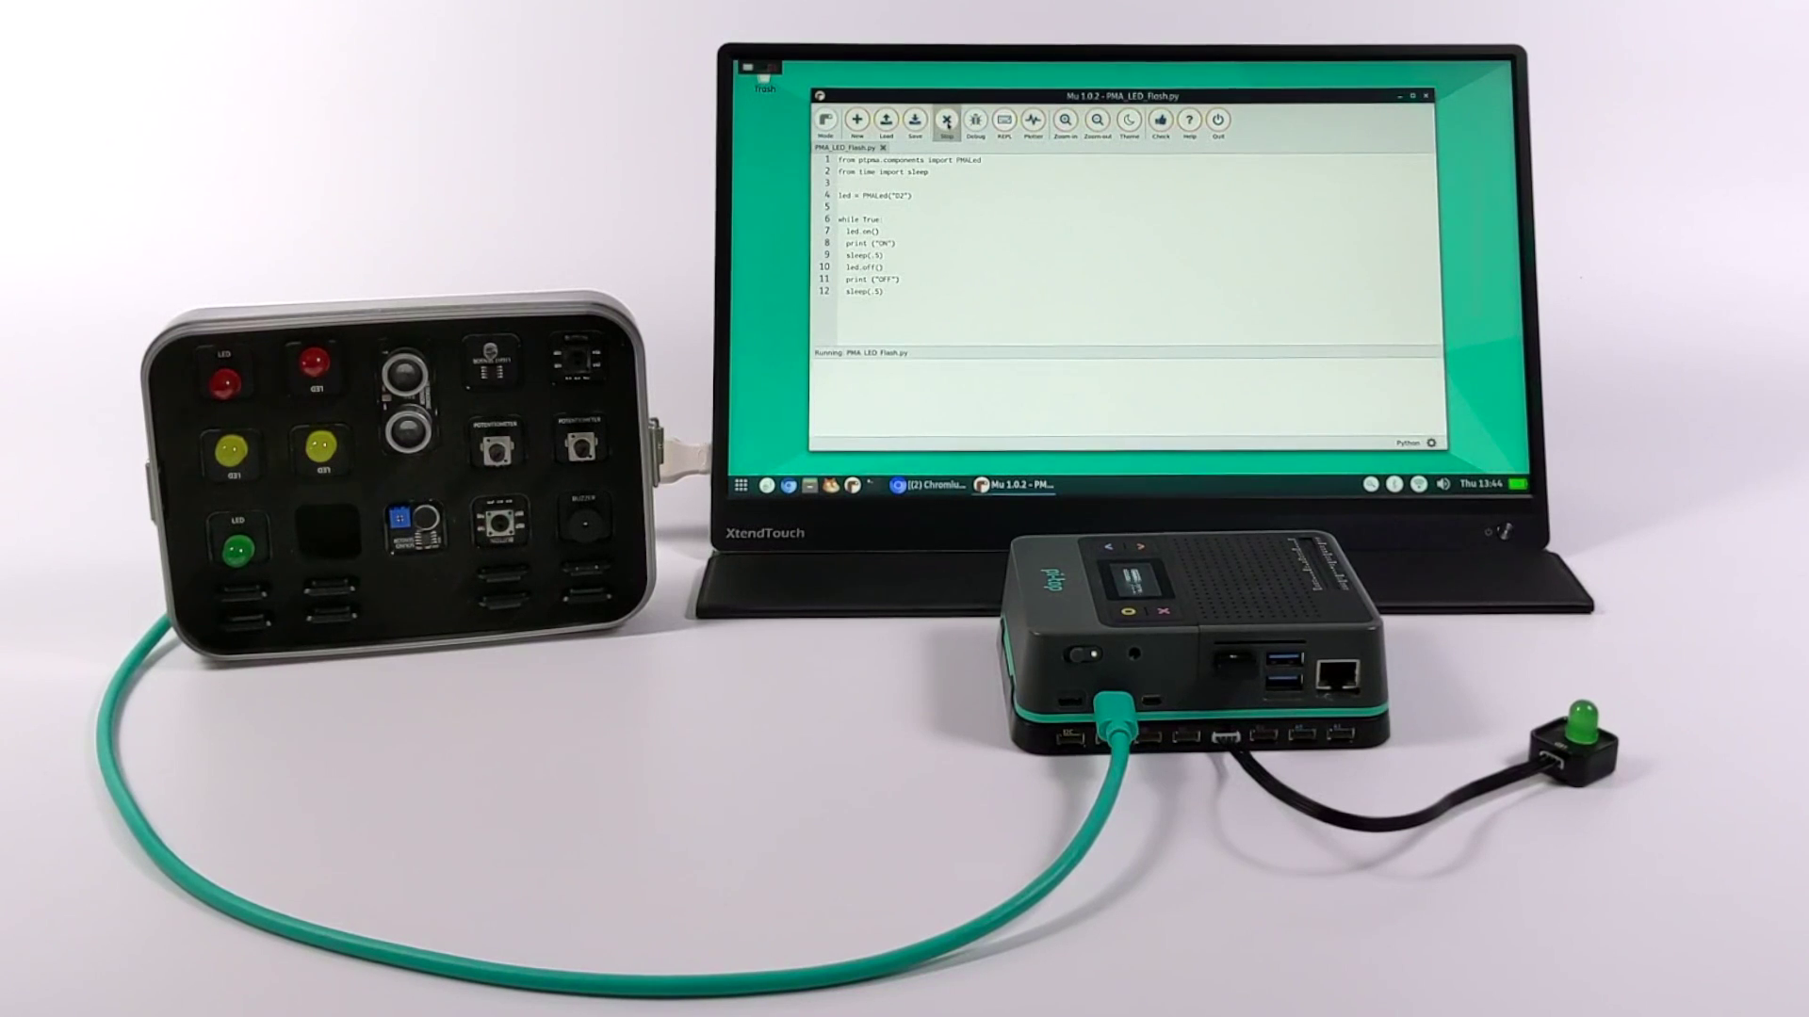